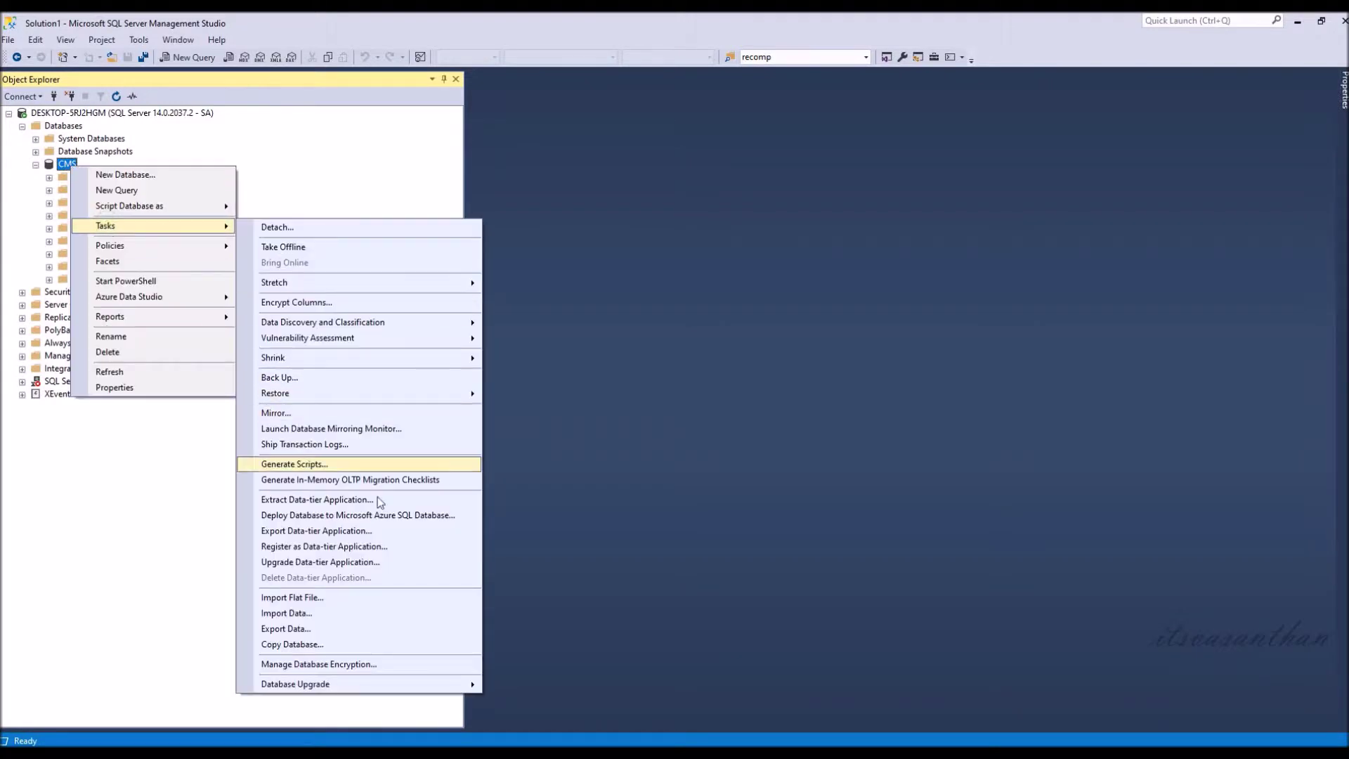
Step: Start exporting from CMS using the SQL Server OLE DB provider with SQL Server authentication
{"action": "left_click", "coordinate": [355, 629]}
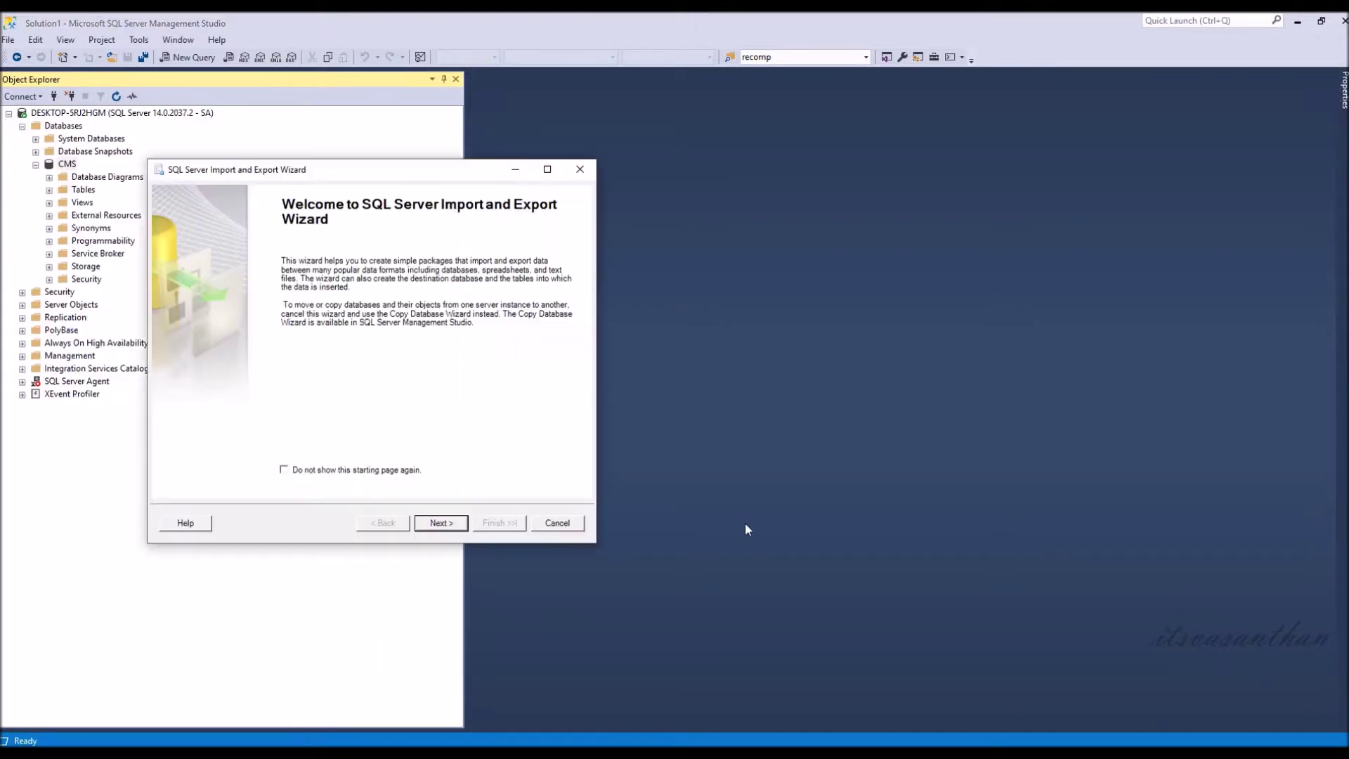
{"action": "left_click", "coordinate": [451, 522]}
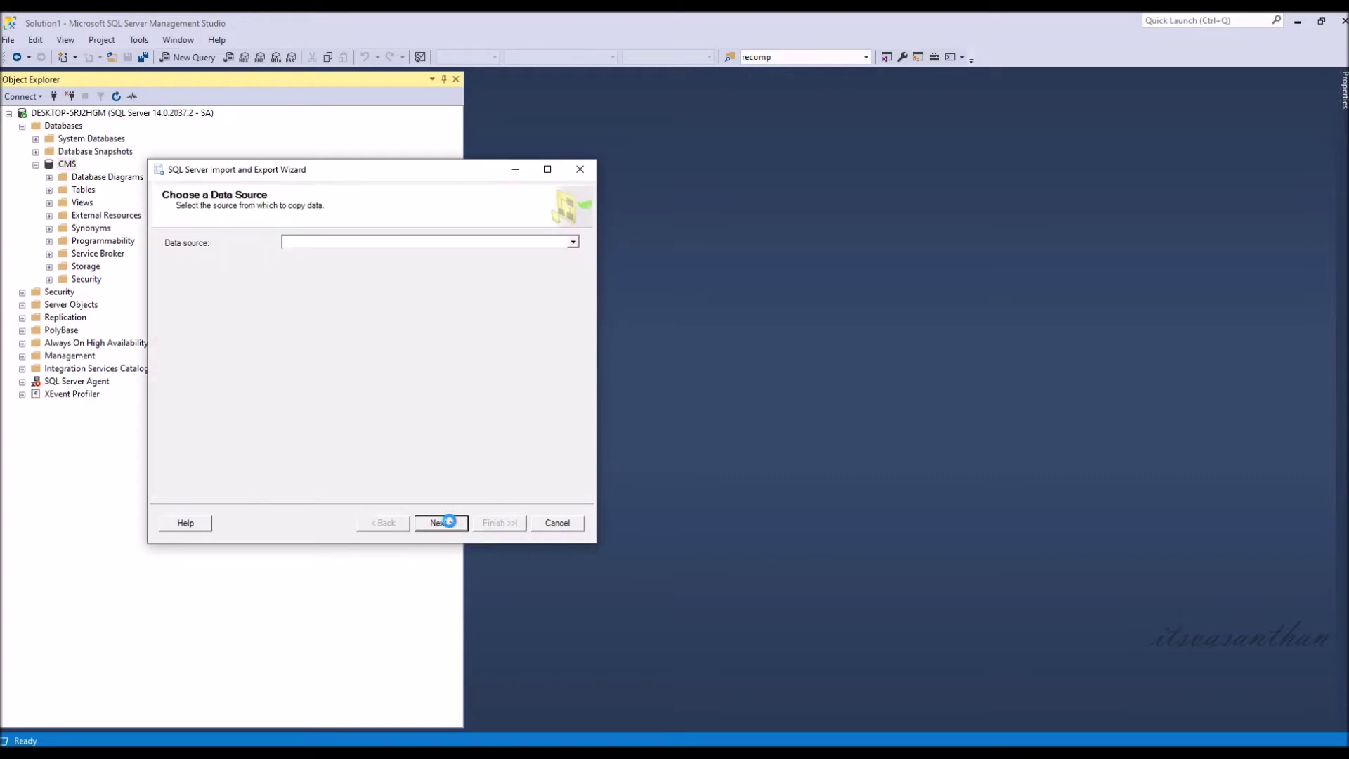
{"action": "left_click", "coordinate": [454, 242]}
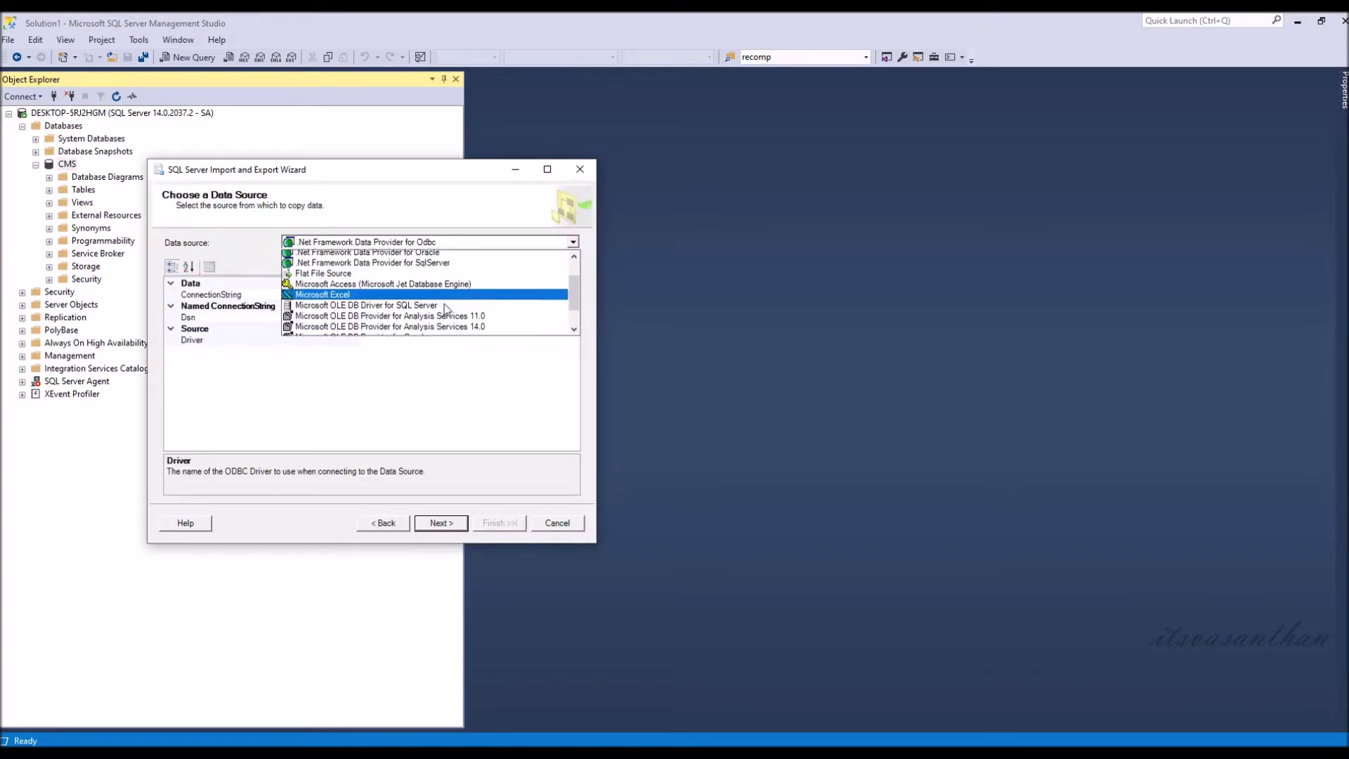
{"action": "scroll", "coordinate": [455, 317], "scroll_direction": "down", "scroll_amount": 2}
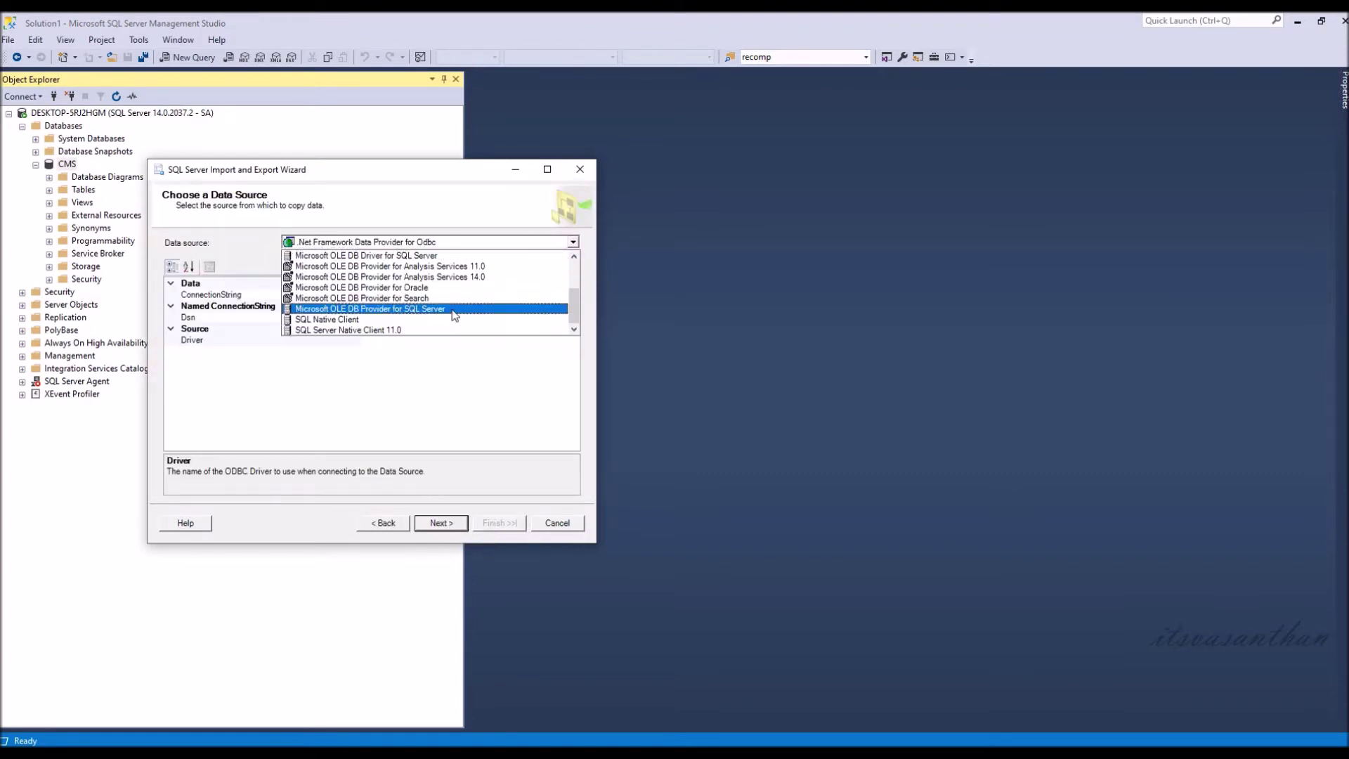
{"action": "left_click", "coordinate": [453, 309]}
{"action": "left_click", "coordinate": [241, 315]}
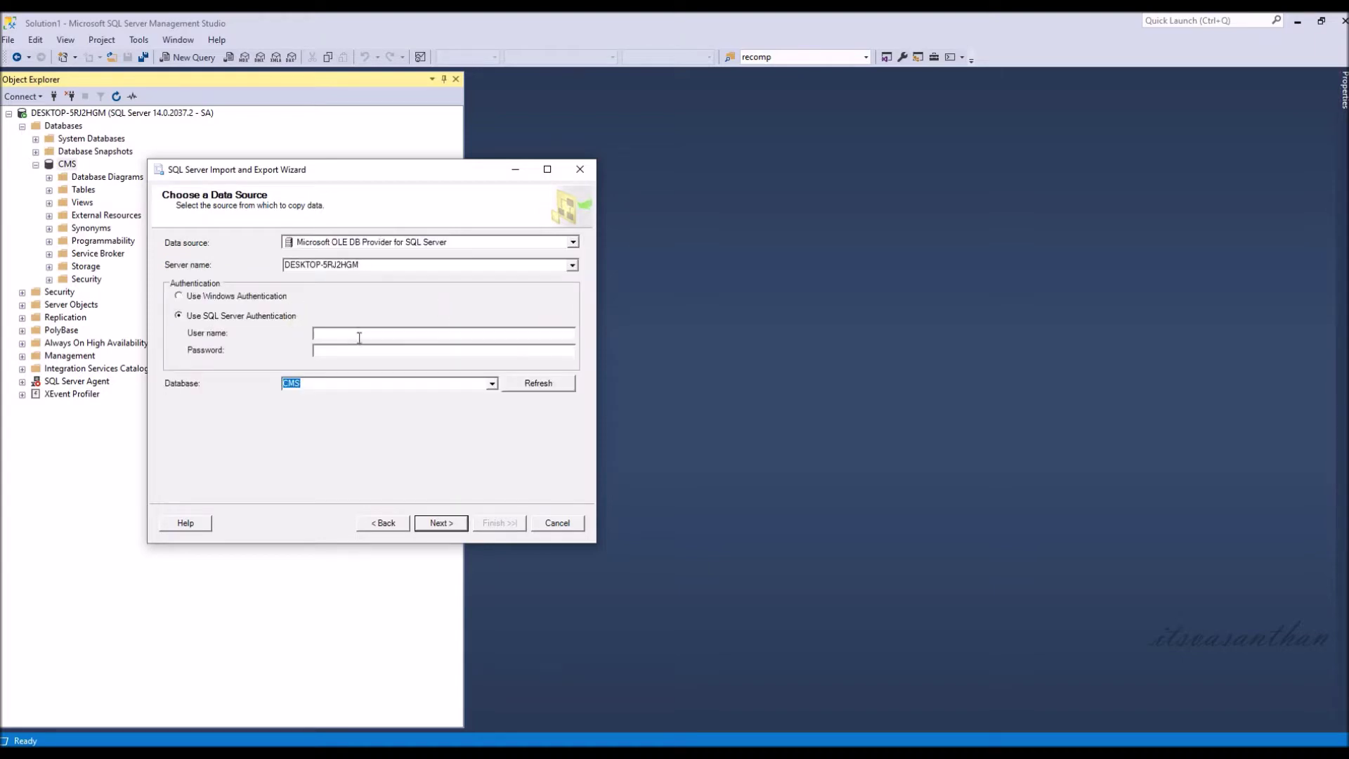
{"action": "type", "text": "sa"}
{"action": "left_click", "coordinate": [364, 350]}
{"action": "type", "text": "*"}
{"action": "left_click", "coordinate": [439, 526]}
Step: Set the export destination to Microsoft Excel with a new workbook named CMS
{"action": "left_click", "coordinate": [573, 241]}
{"action": "left_click", "coordinate": [476, 310]}
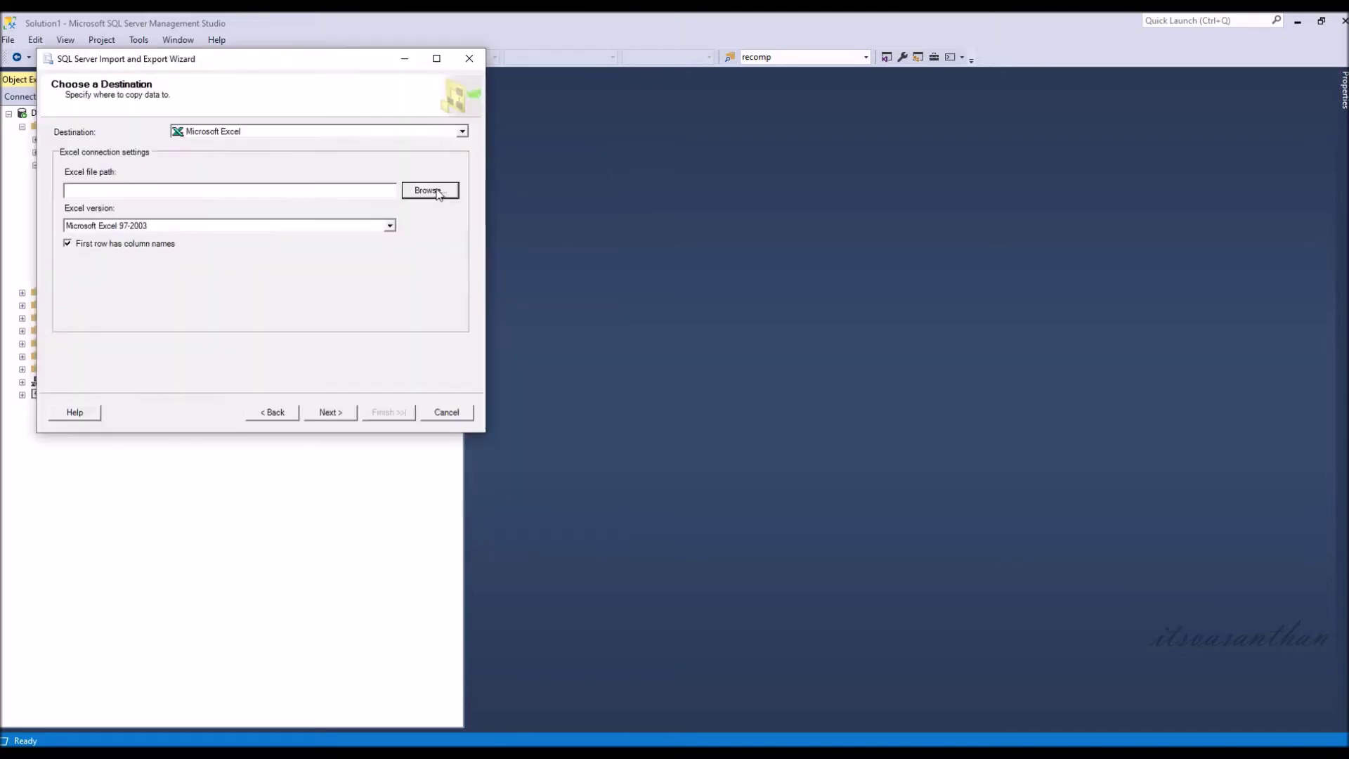
{"action": "left_click", "coordinate": [430, 190]}
{"action": "right_click", "coordinate": [402, 379]}
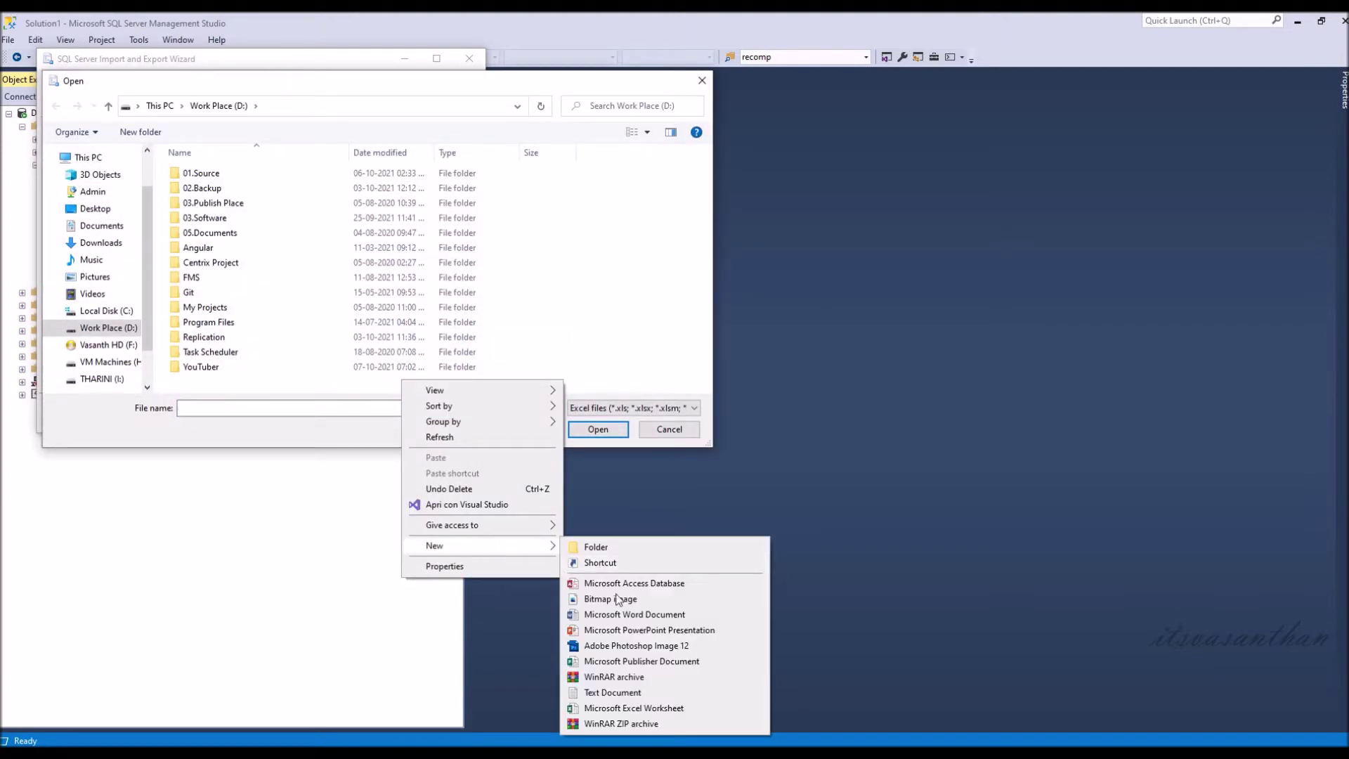
{"action": "left_click", "coordinate": [629, 708]}
{"action": "type", "text": "CMS"}
{"action": "key", "text": "Return"}
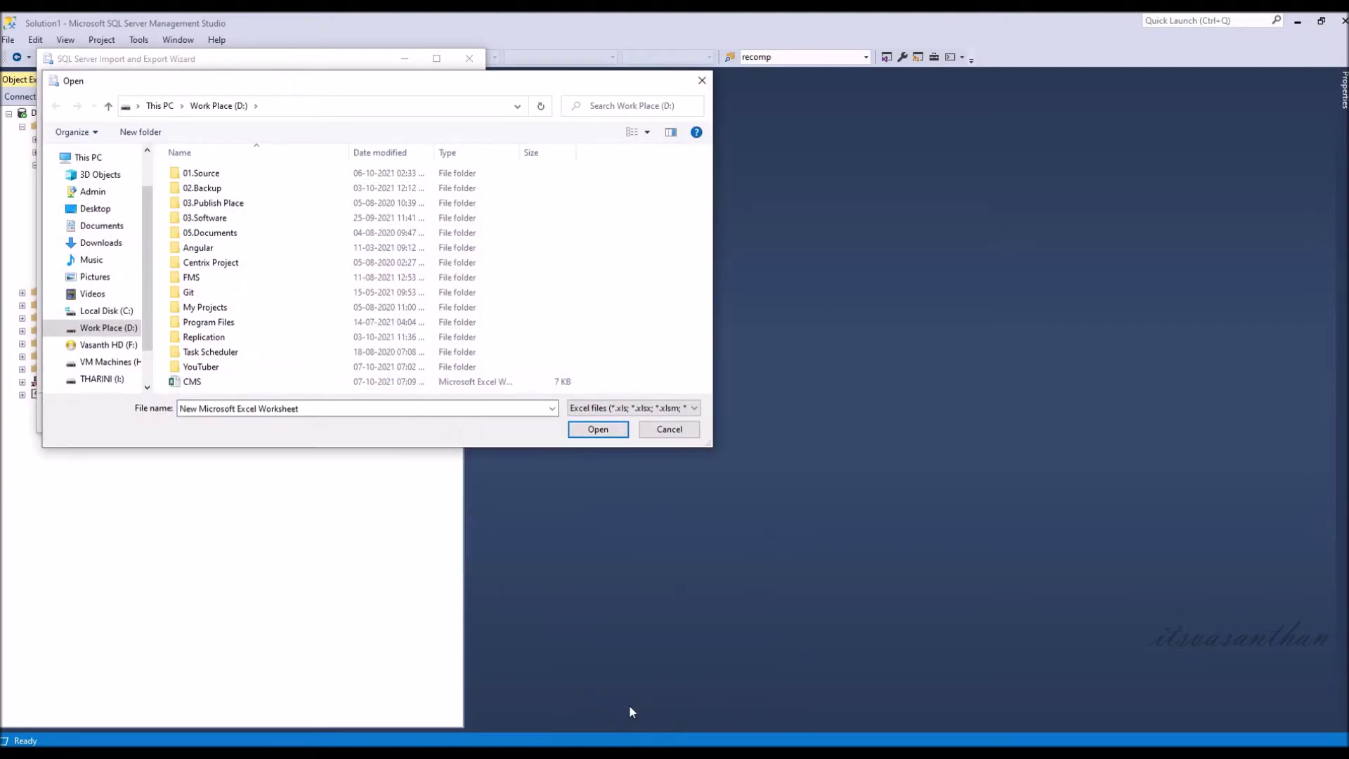
{"action": "double_click", "coordinate": [225, 383]}
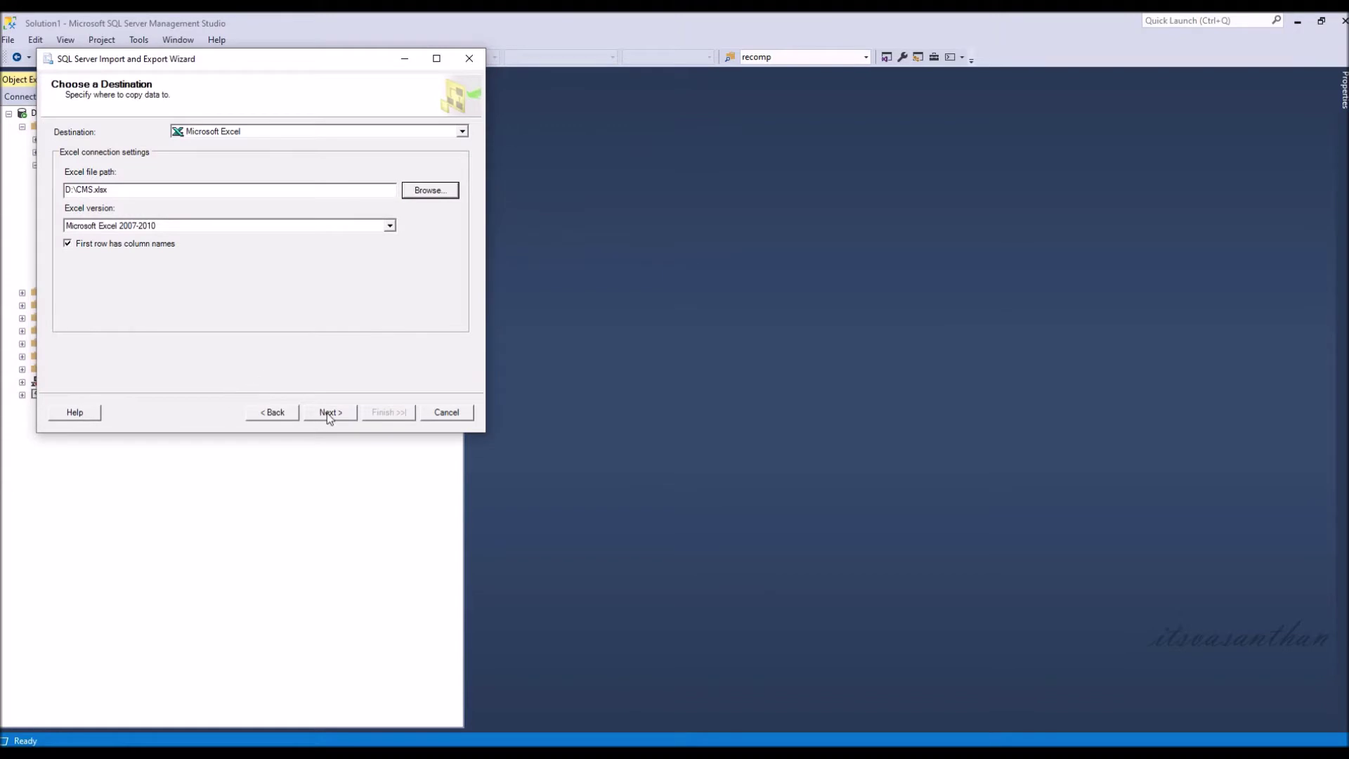
{"action": "left_click", "coordinate": [326, 413]}
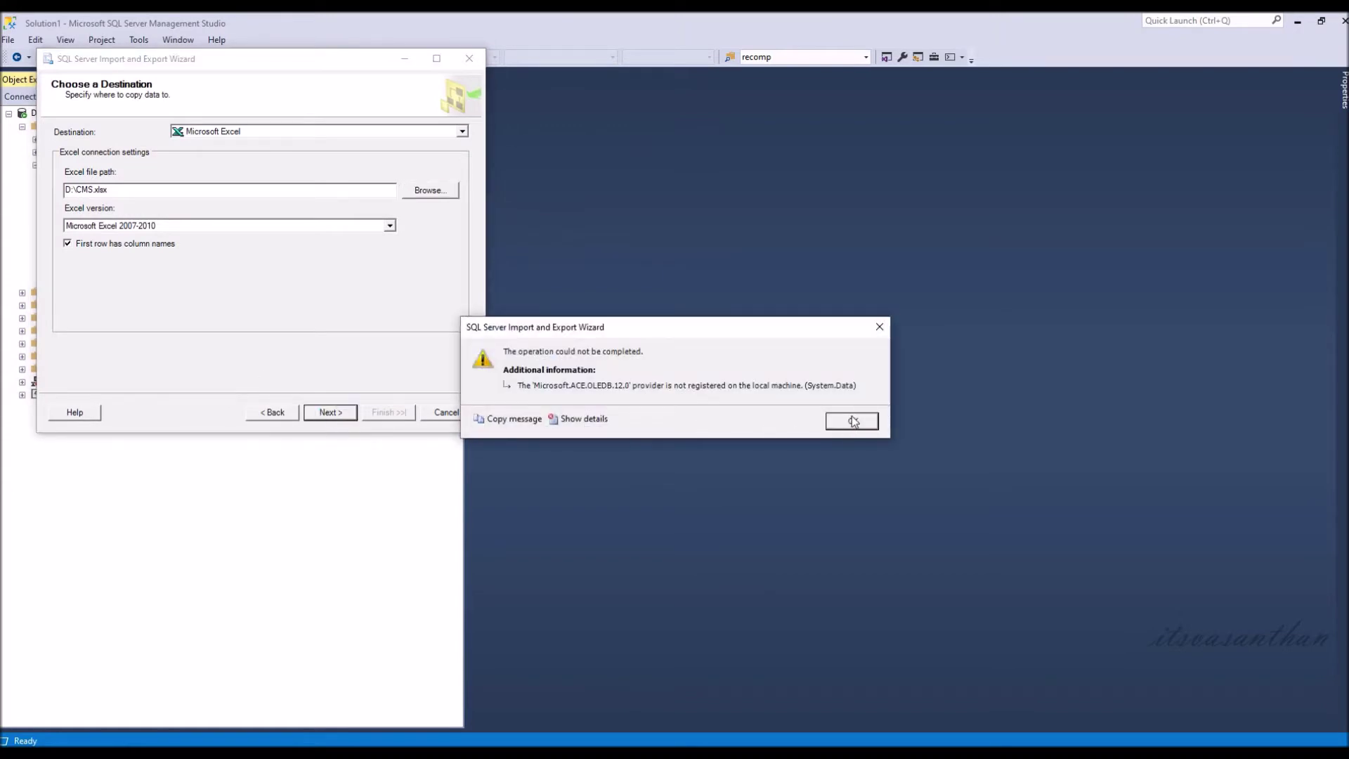
Step: Dismiss the provider error, change the Excel version to 2013, and retry
{"action": "left_click", "coordinate": [852, 420]}
{"action": "left_click", "coordinate": [388, 227]}
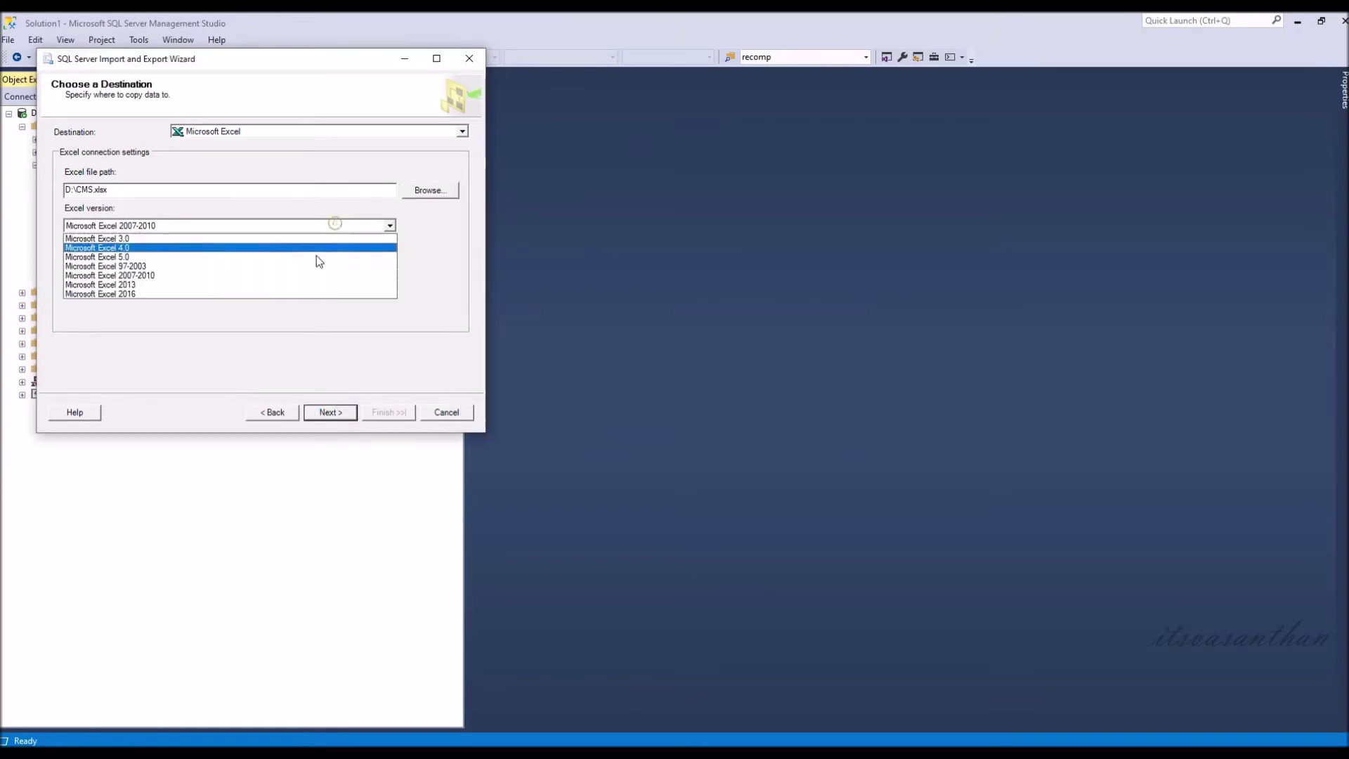
{"action": "left_click", "coordinate": [298, 282]}
{"action": "left_click", "coordinate": [330, 411]}
{"action": "left_click", "coordinate": [855, 422]}
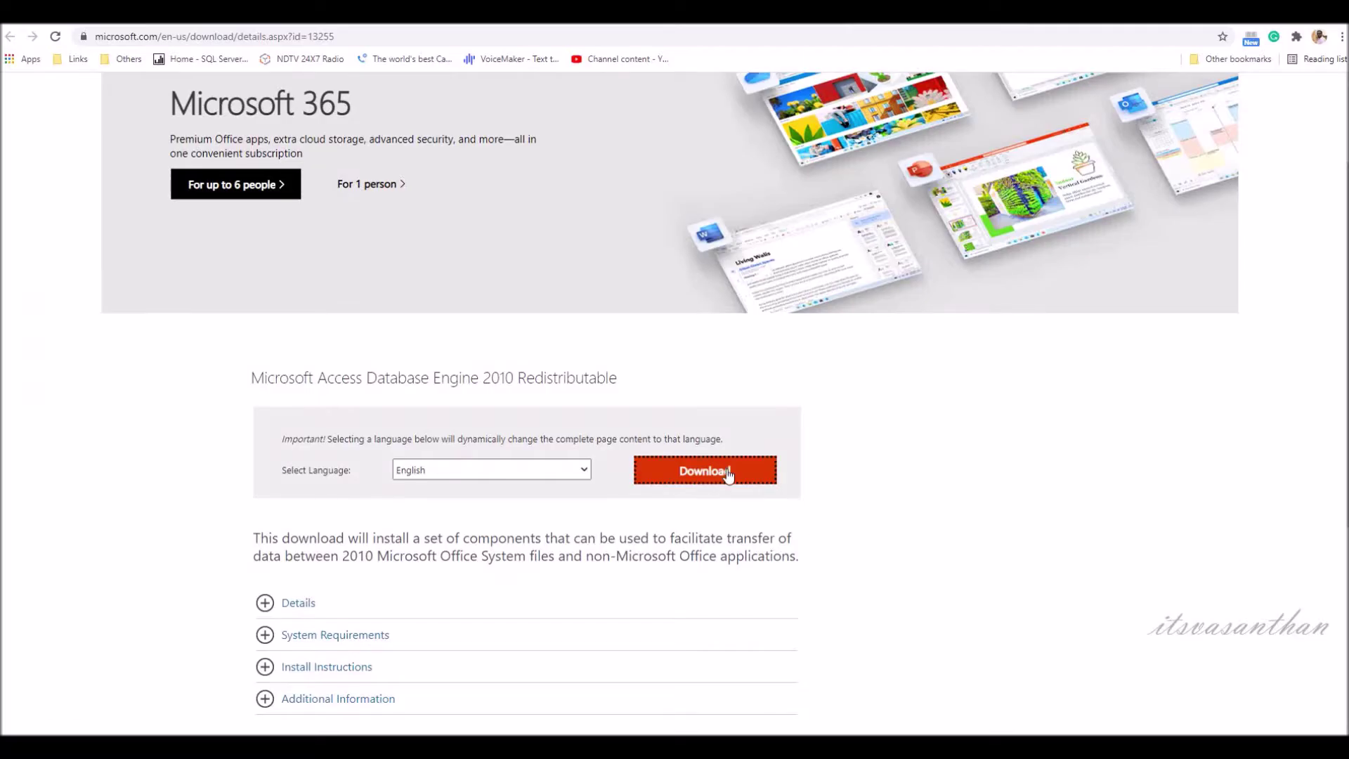
Step: Download AccessDatabaseEngine.exe from the Microsoft Download Center
{"action": "left_click", "coordinate": [726, 469]}
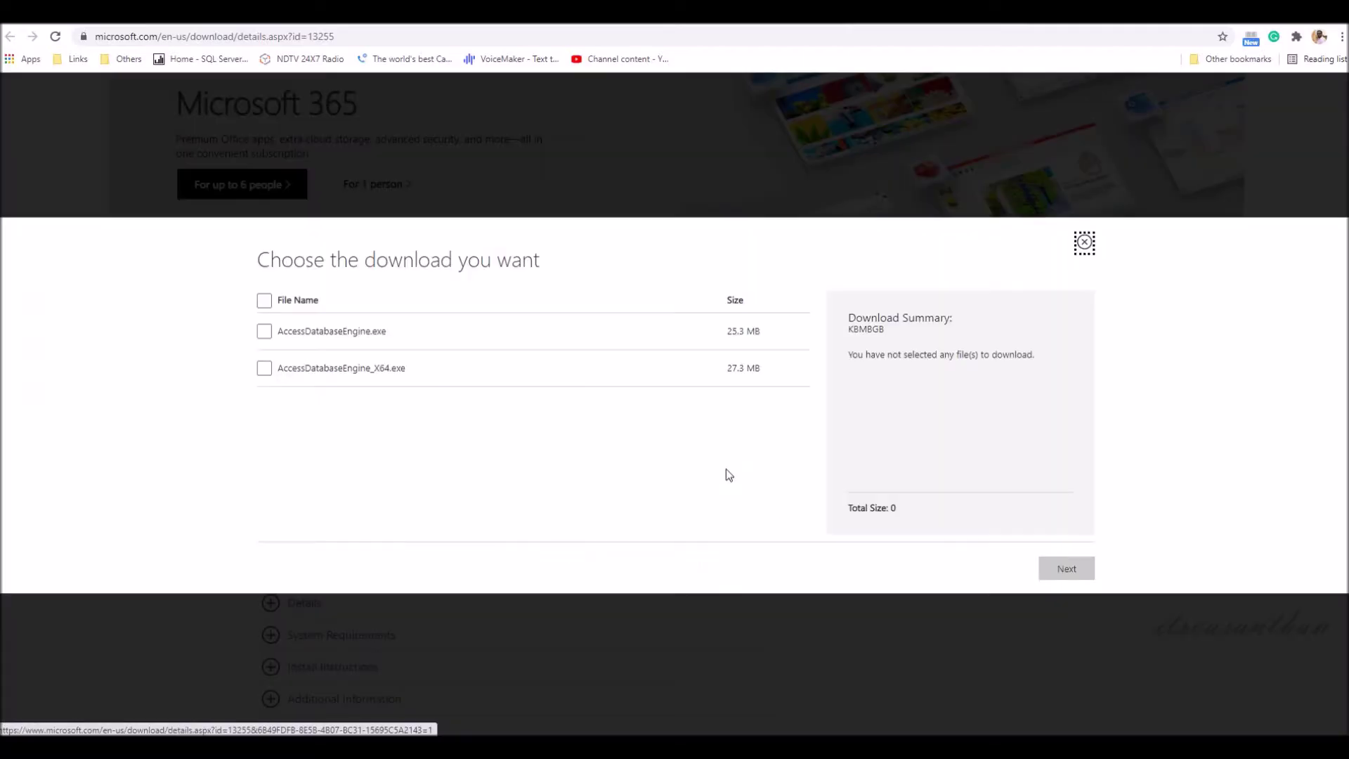
{"action": "left_click", "coordinate": [263, 330]}
{"action": "left_click", "coordinate": [1063, 569]}
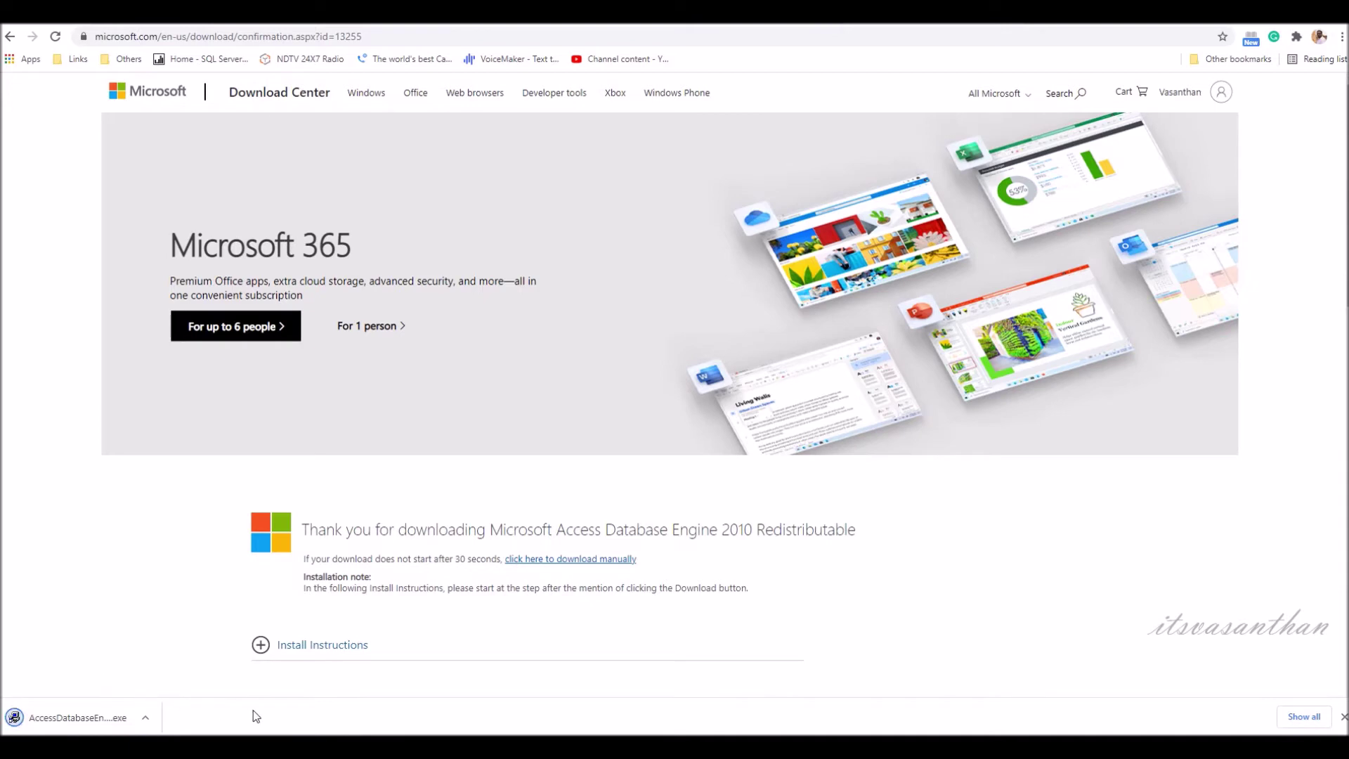
Step: Run the Access Database Engine 2010 installer through to completion
{"action": "left_click", "coordinate": [97, 719]}
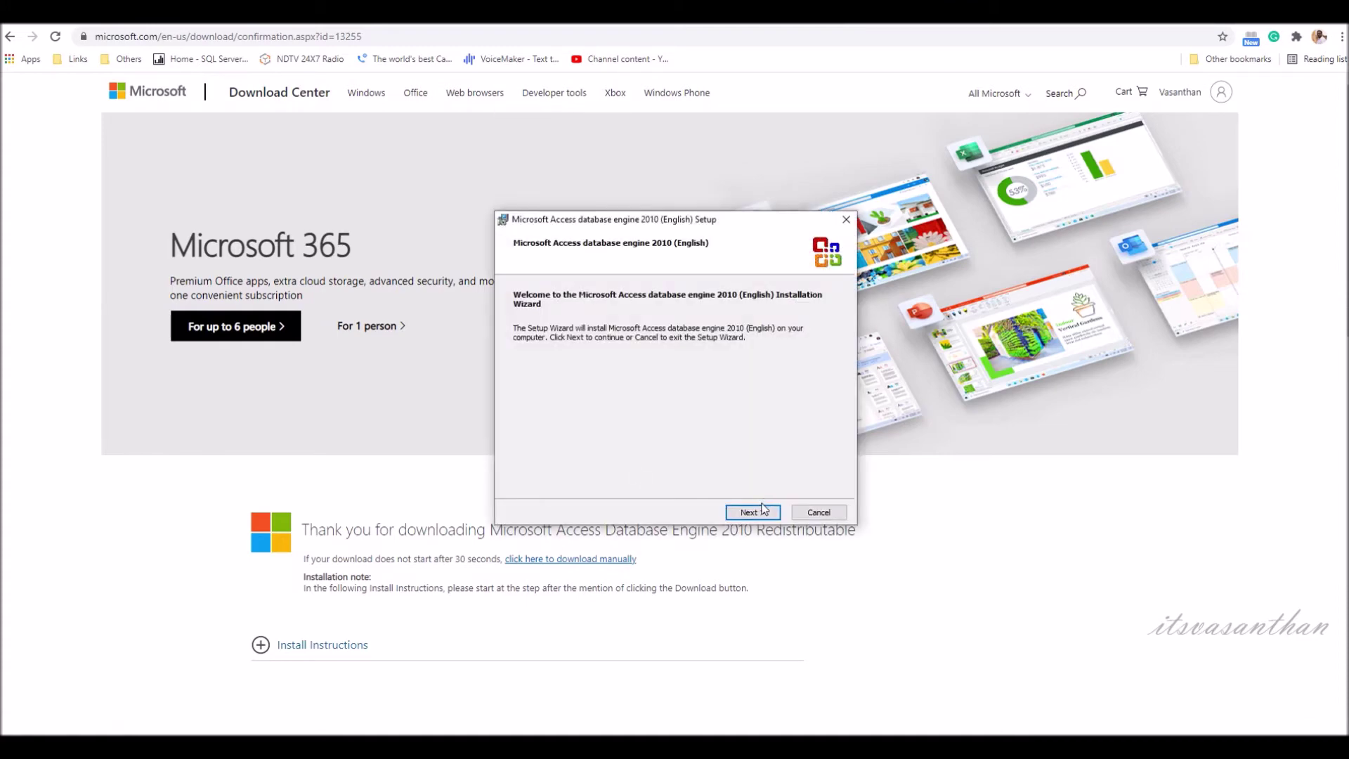
{"action": "left_click", "coordinate": [762, 510]}
{"action": "left_click", "coordinate": [653, 488]}
{"action": "left_click", "coordinate": [765, 513]}
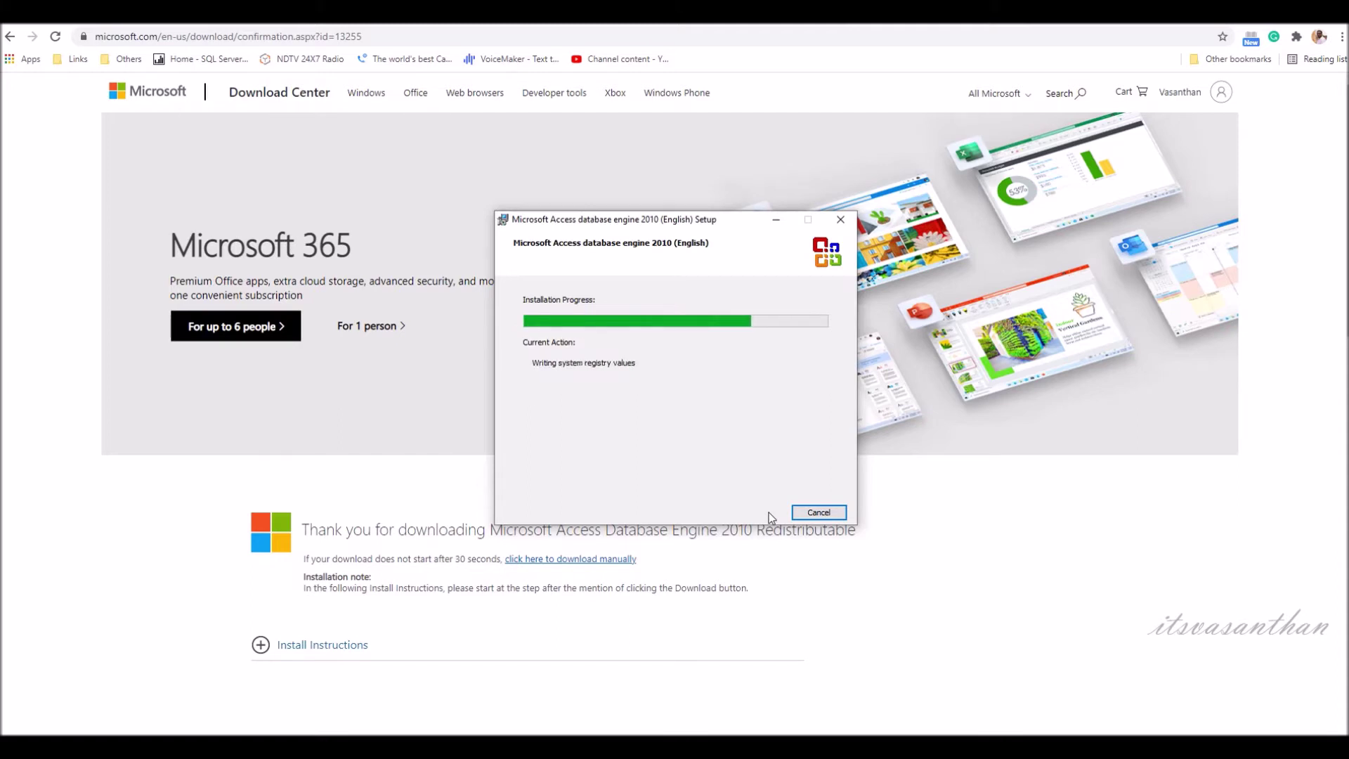
{"action": "left_click", "coordinate": [676, 432]}
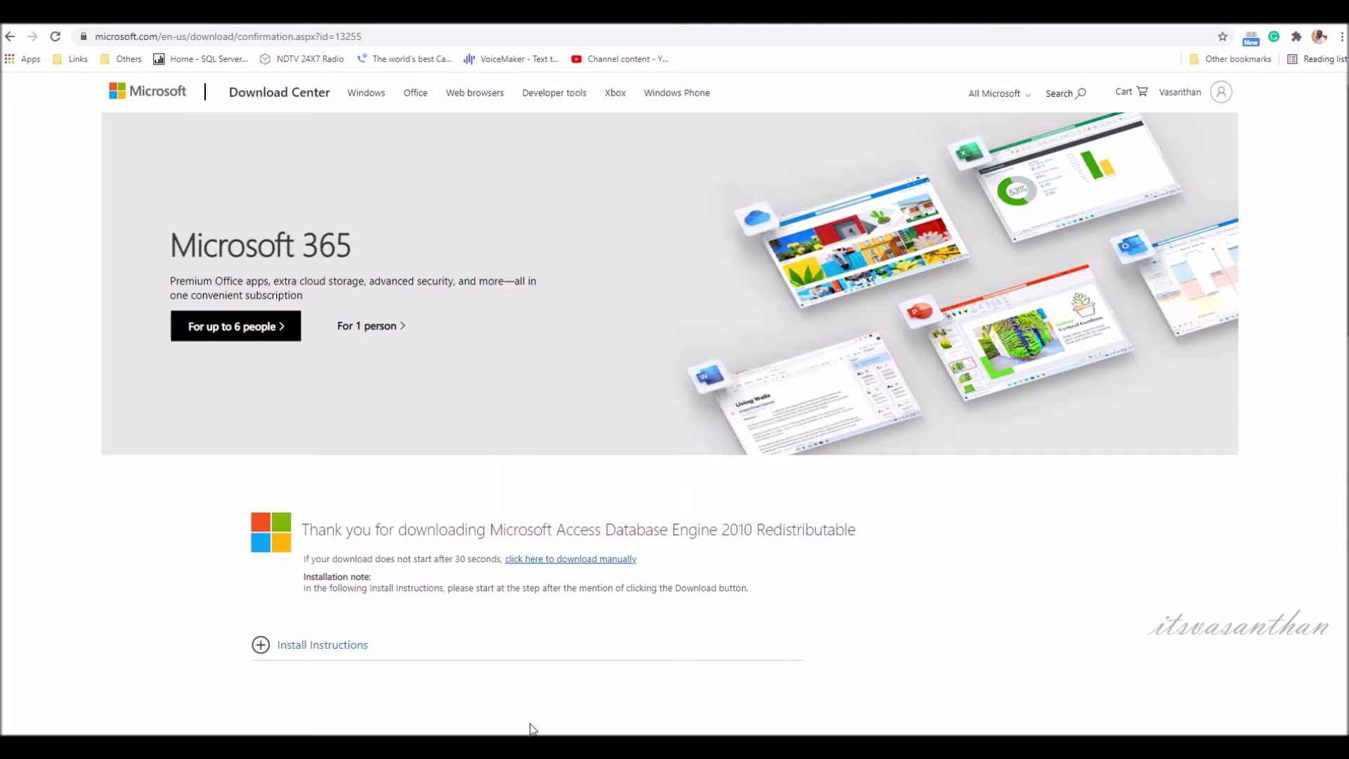
Step: Back in the export wizard, dismiss the error and set the Excel version to 2007-2010
{"action": "mouse_move", "coordinate": [533, 729]}
{"action": "left_click", "coordinate": [533, 690]}
{"action": "left_click", "coordinate": [852, 410]}
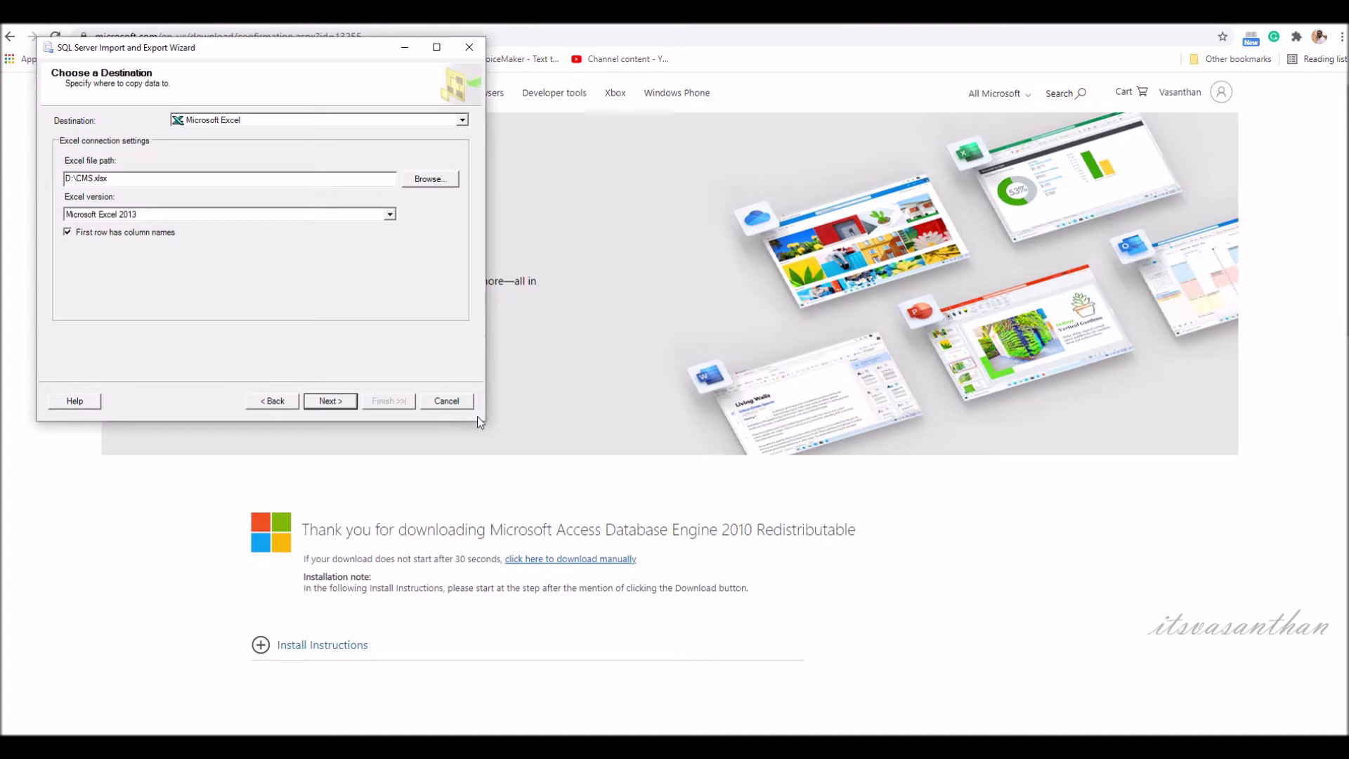
{"action": "left_click", "coordinate": [350, 216]}
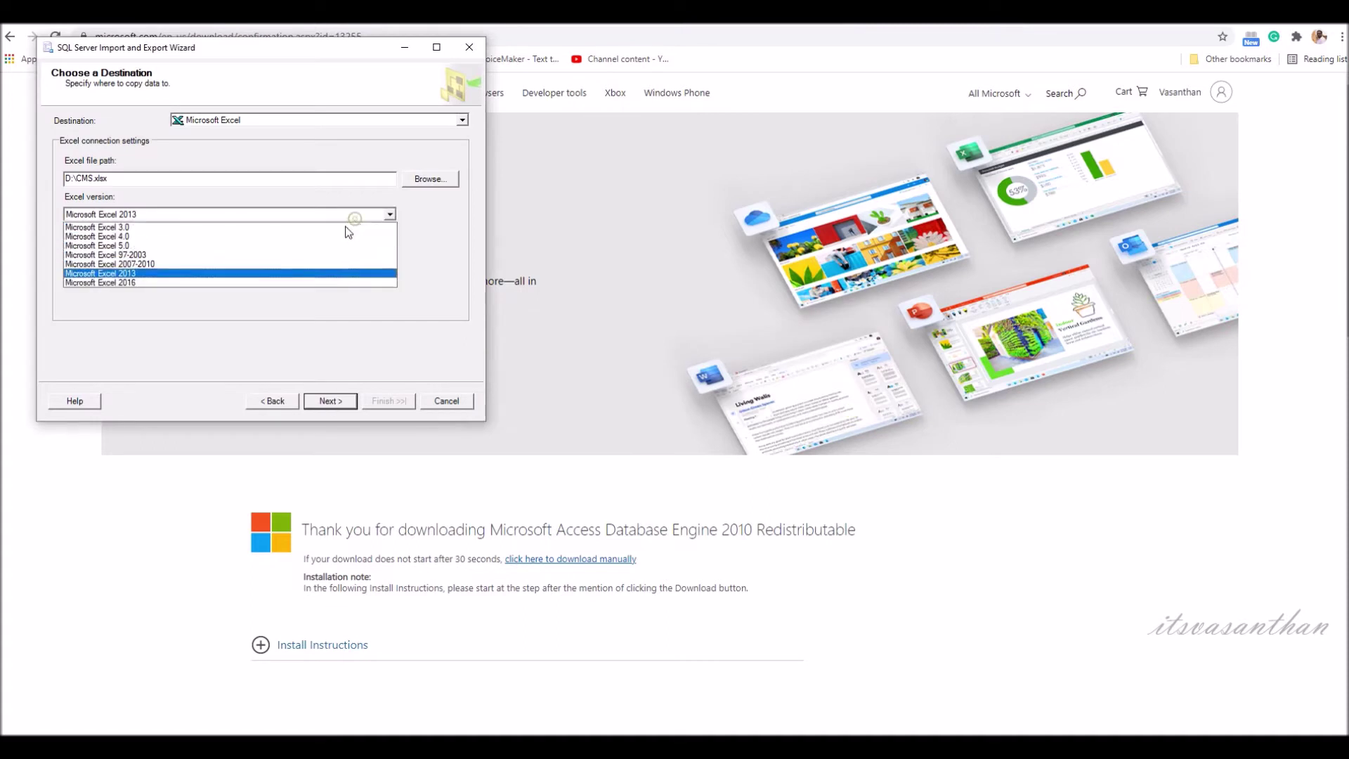
{"action": "left_click", "coordinate": [323, 268]}
{"action": "left_click", "coordinate": [331, 401]}
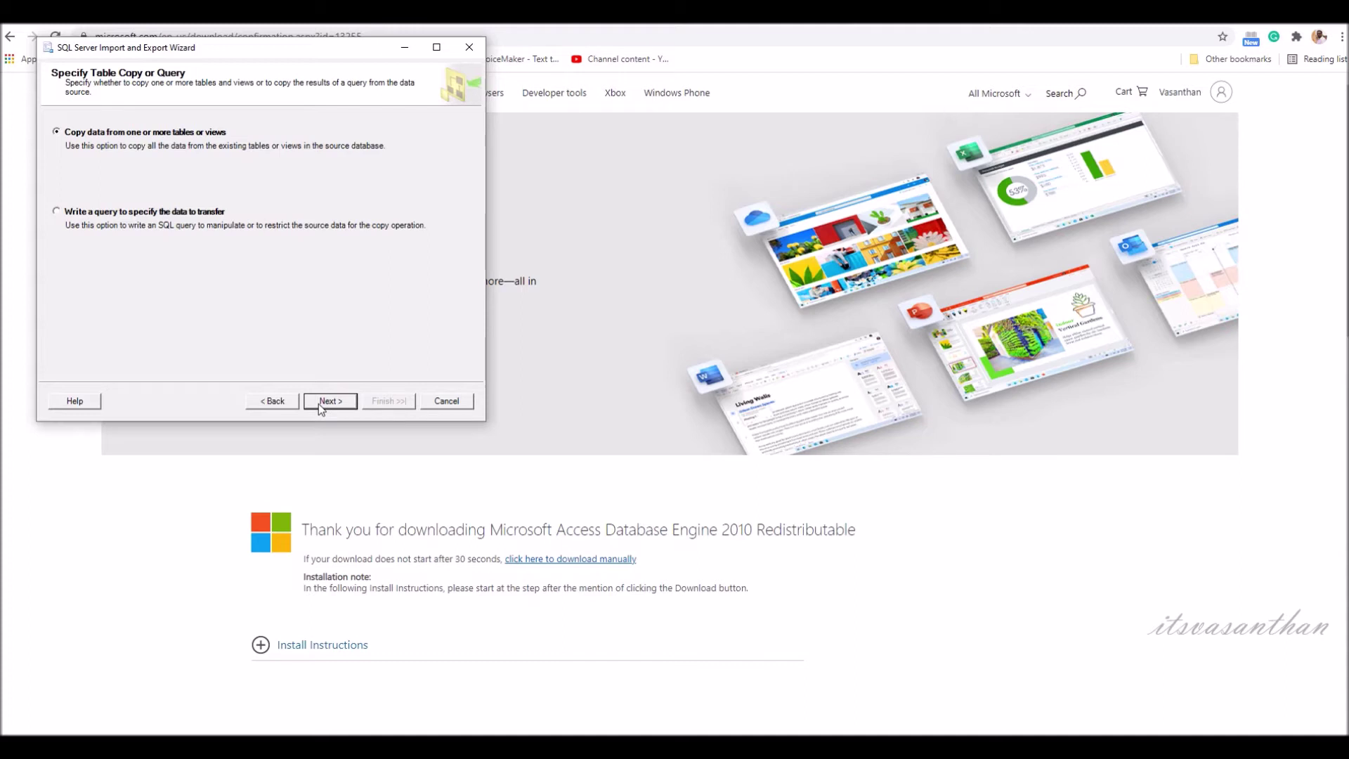
Step: Copy the whole COUNTRY_MASTER table to the workbook and close the finished wizard
{"action": "left_click", "coordinate": [318, 404]}
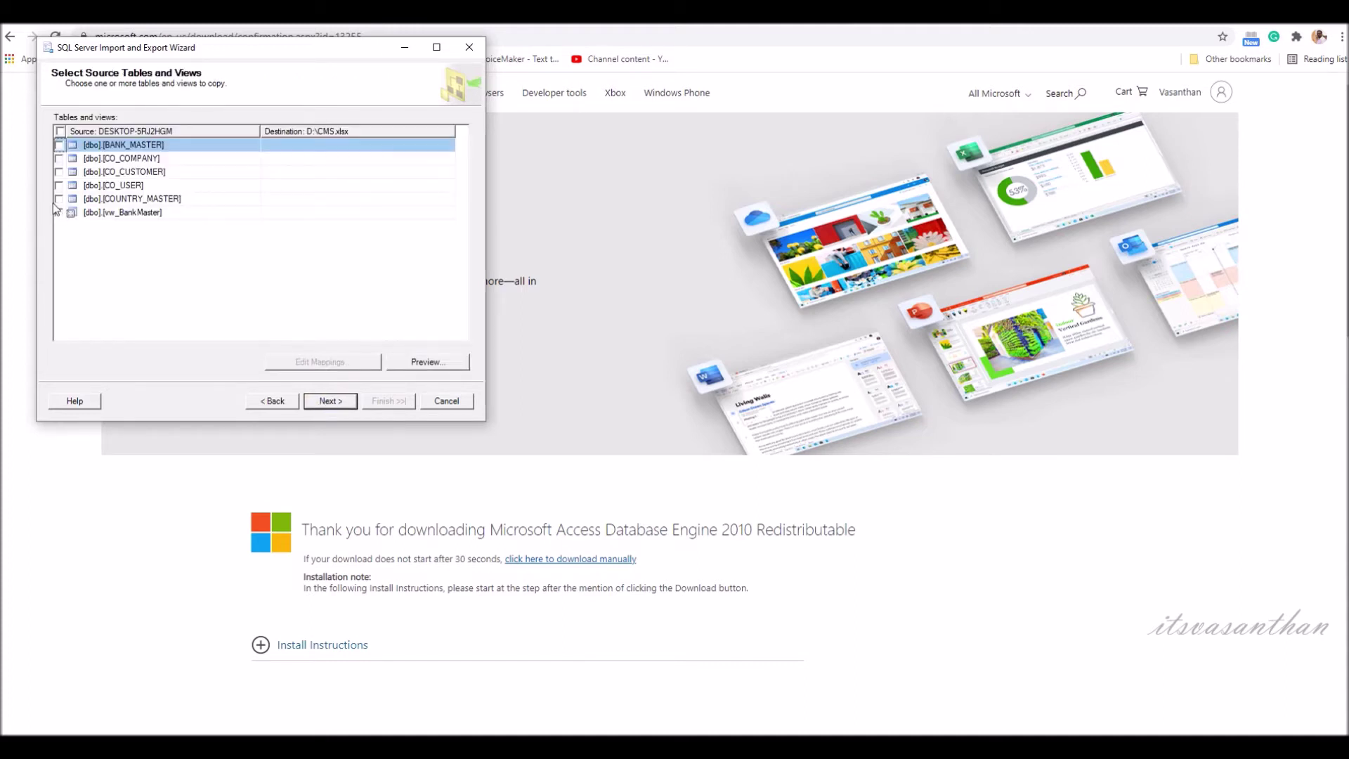
{"action": "left_click", "coordinate": [59, 199]}
{"action": "left_click", "coordinate": [331, 401]}
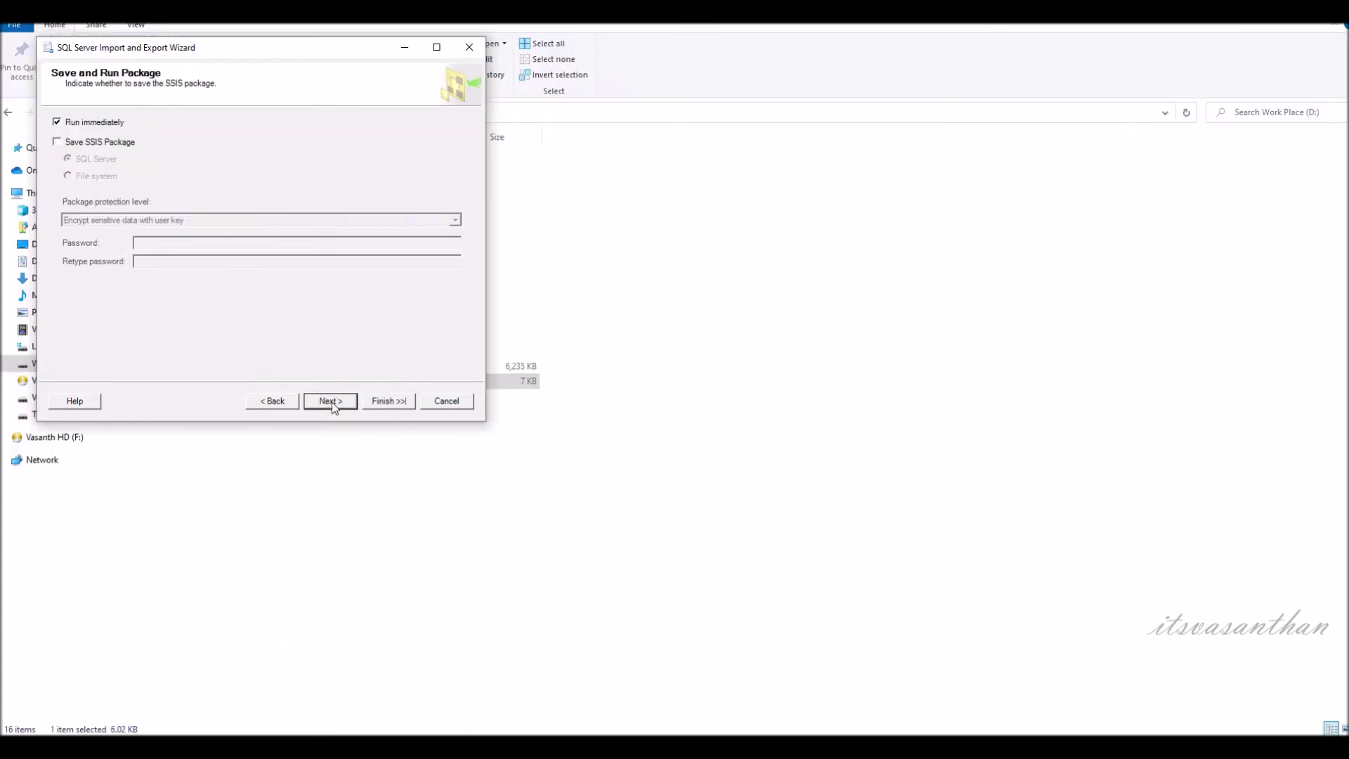
{"action": "left_click", "coordinate": [331, 401]}
{"action": "left_click", "coordinate": [388, 402]}
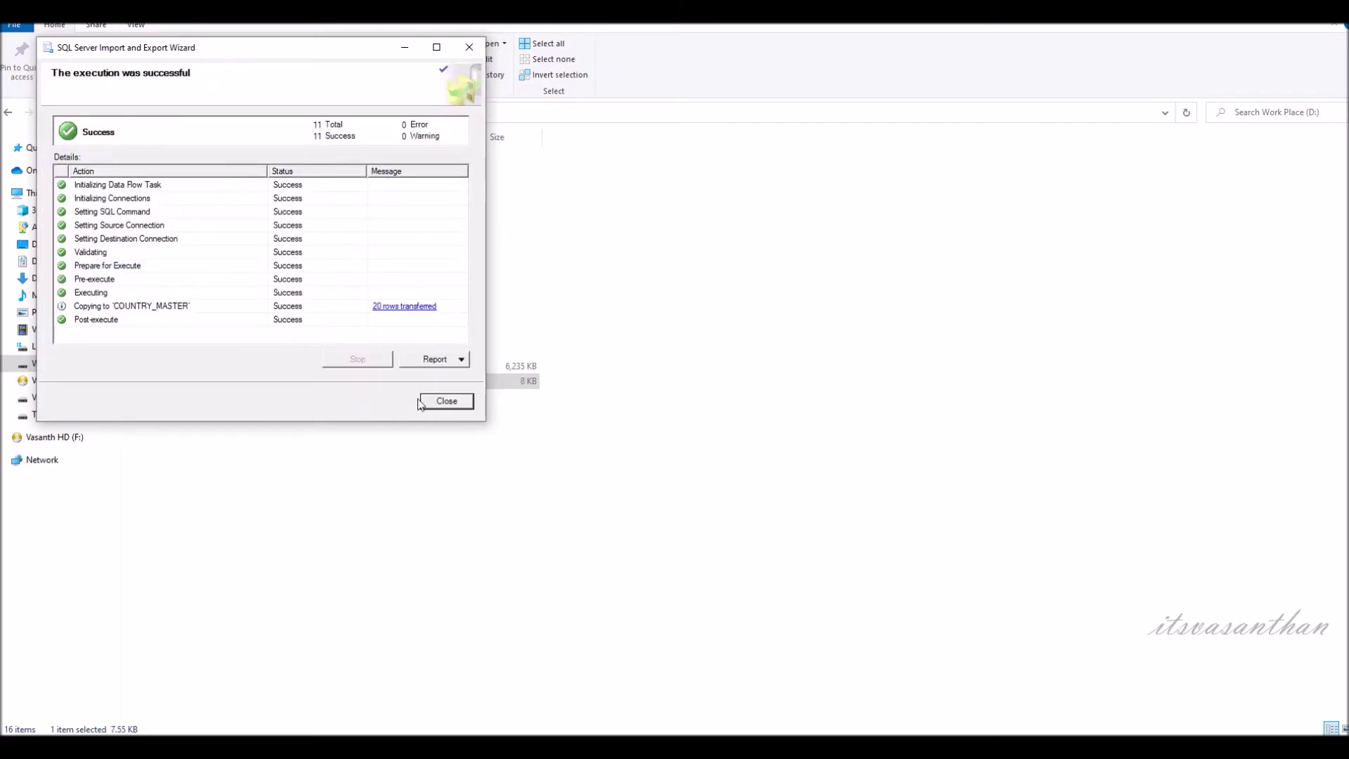
{"action": "left_click", "coordinate": [448, 402]}
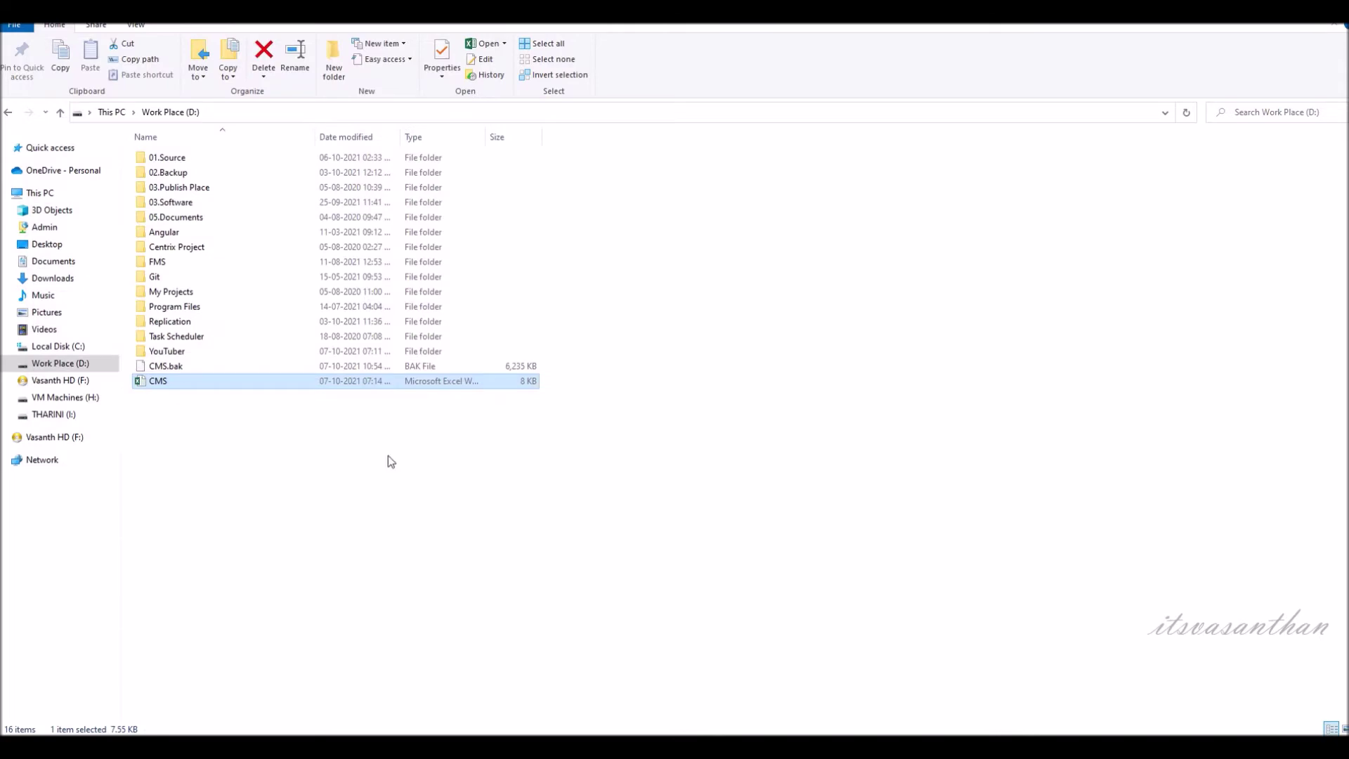
Step: Open CMS.xlsx and autofit all worksheet columns to their contents
{"action": "double_click", "coordinate": [288, 382]}
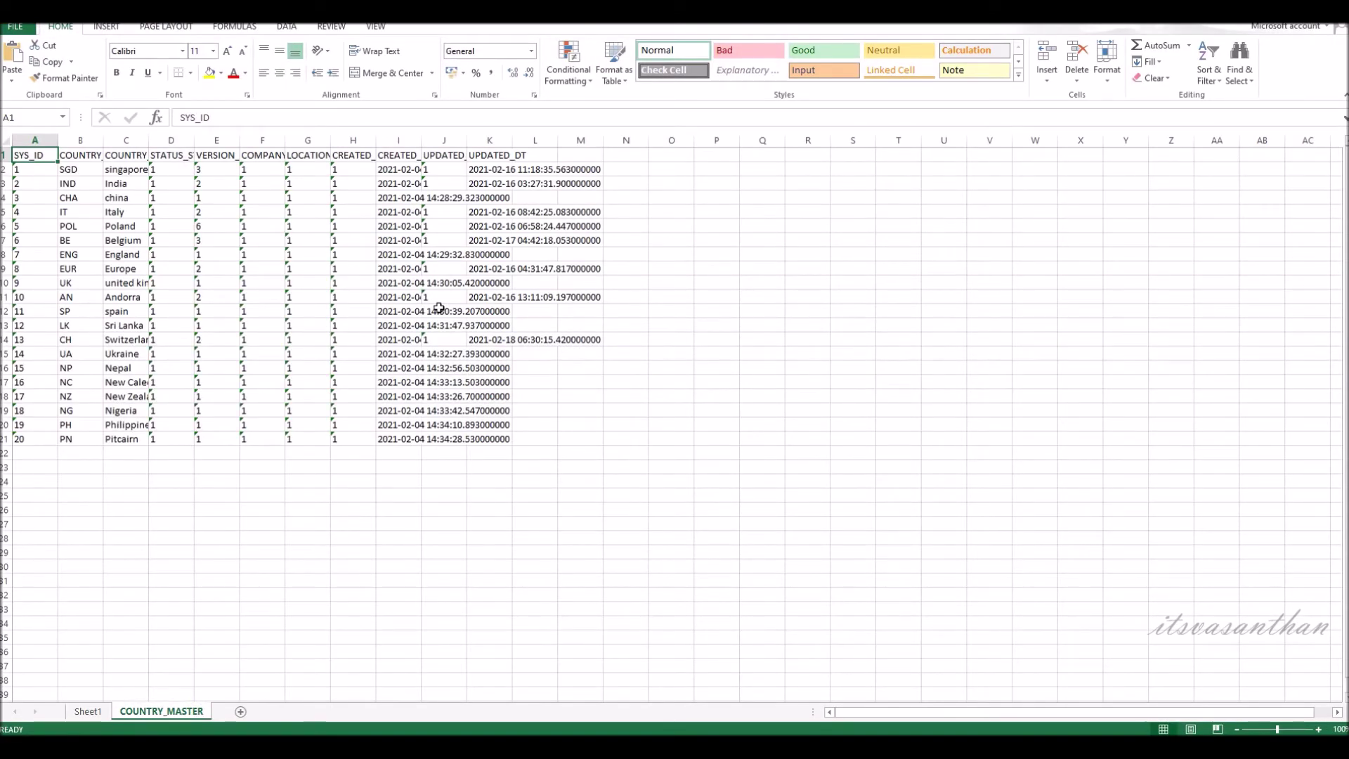
{"action": "double_click", "coordinate": [557, 141]}
{"action": "left_click", "coordinate": [6, 140]}
{"action": "double_click", "coordinate": [422, 139]}
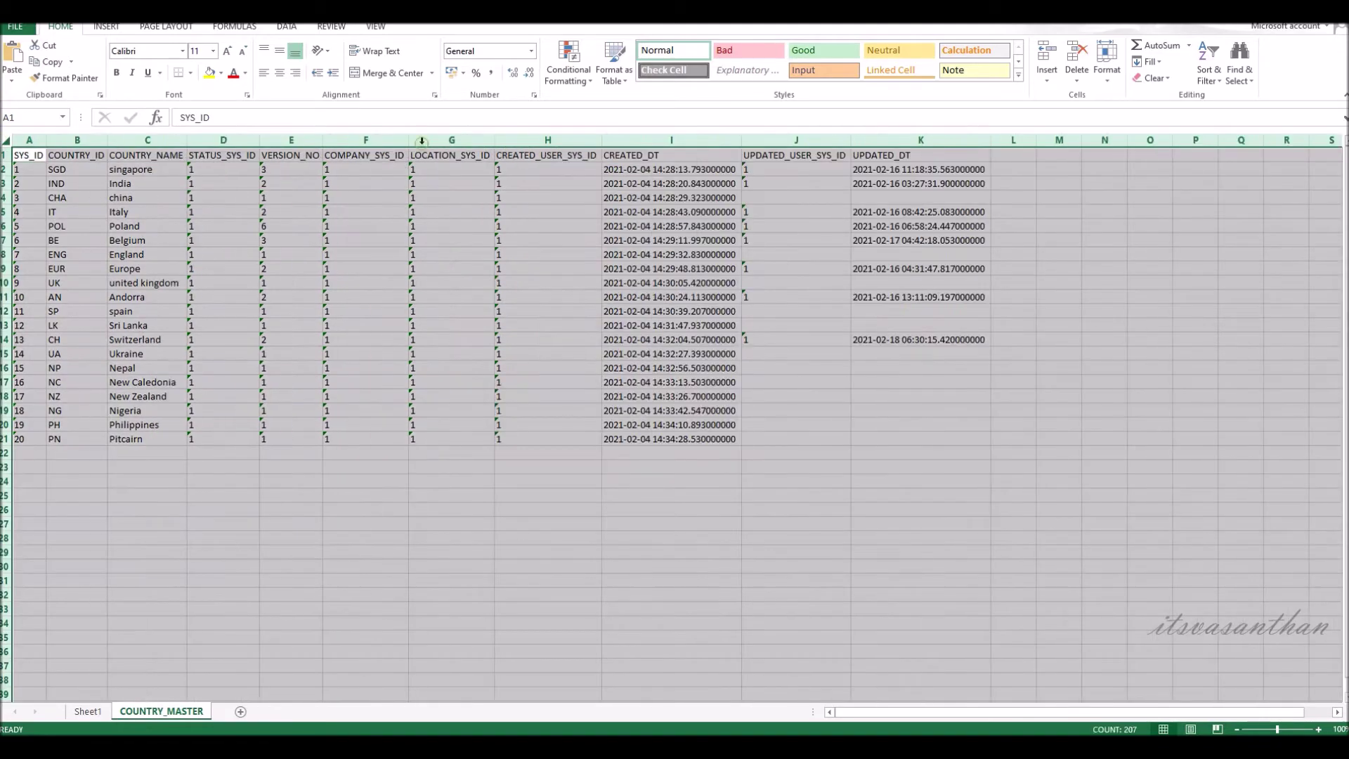
{"action": "left_click", "coordinate": [533, 541]}
Step: Launch the Import Data wizard on the CMS database
{"action": "key", "text": "alt+Tab"}
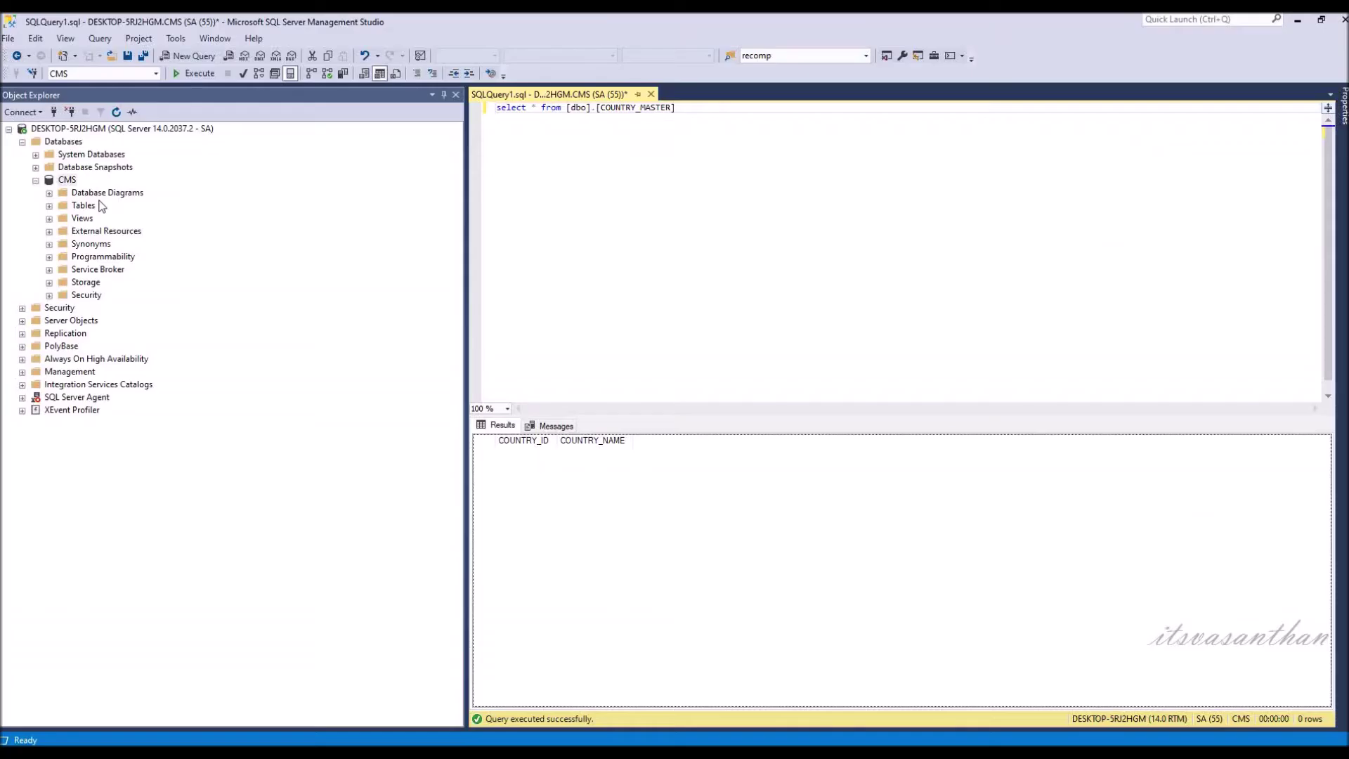
{"action": "right_click", "coordinate": [65, 184]}
{"action": "mouse_move", "coordinate": [145, 237]}
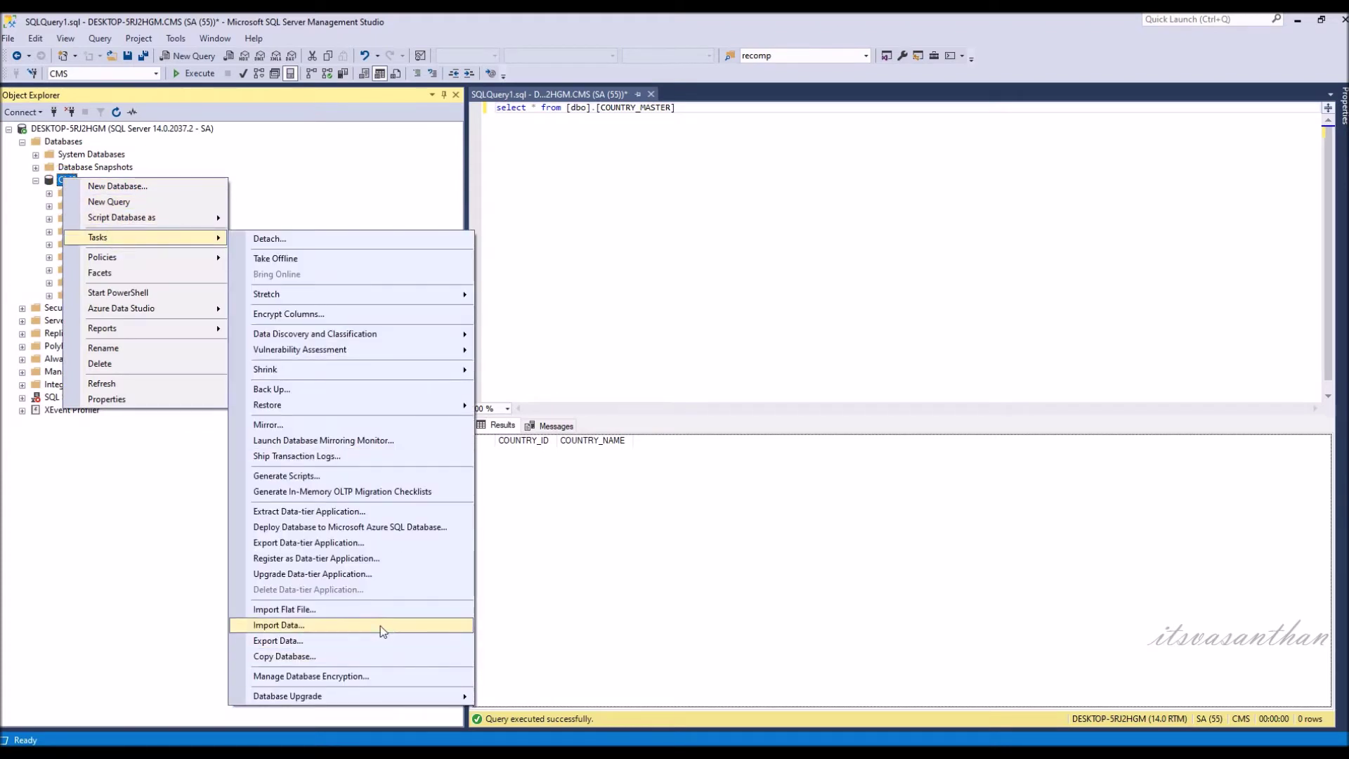
{"action": "left_click", "coordinate": [382, 625]}
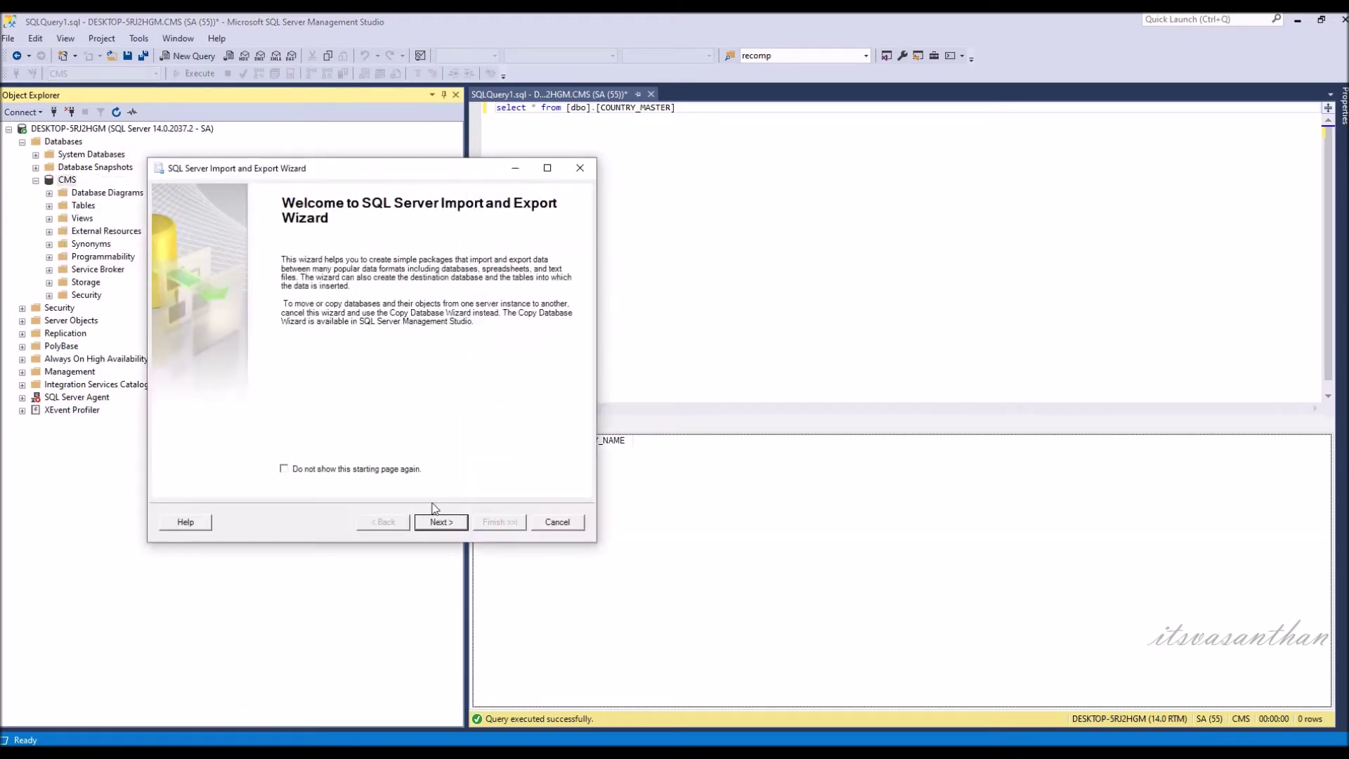
{"action": "left_click", "coordinate": [440, 521]}
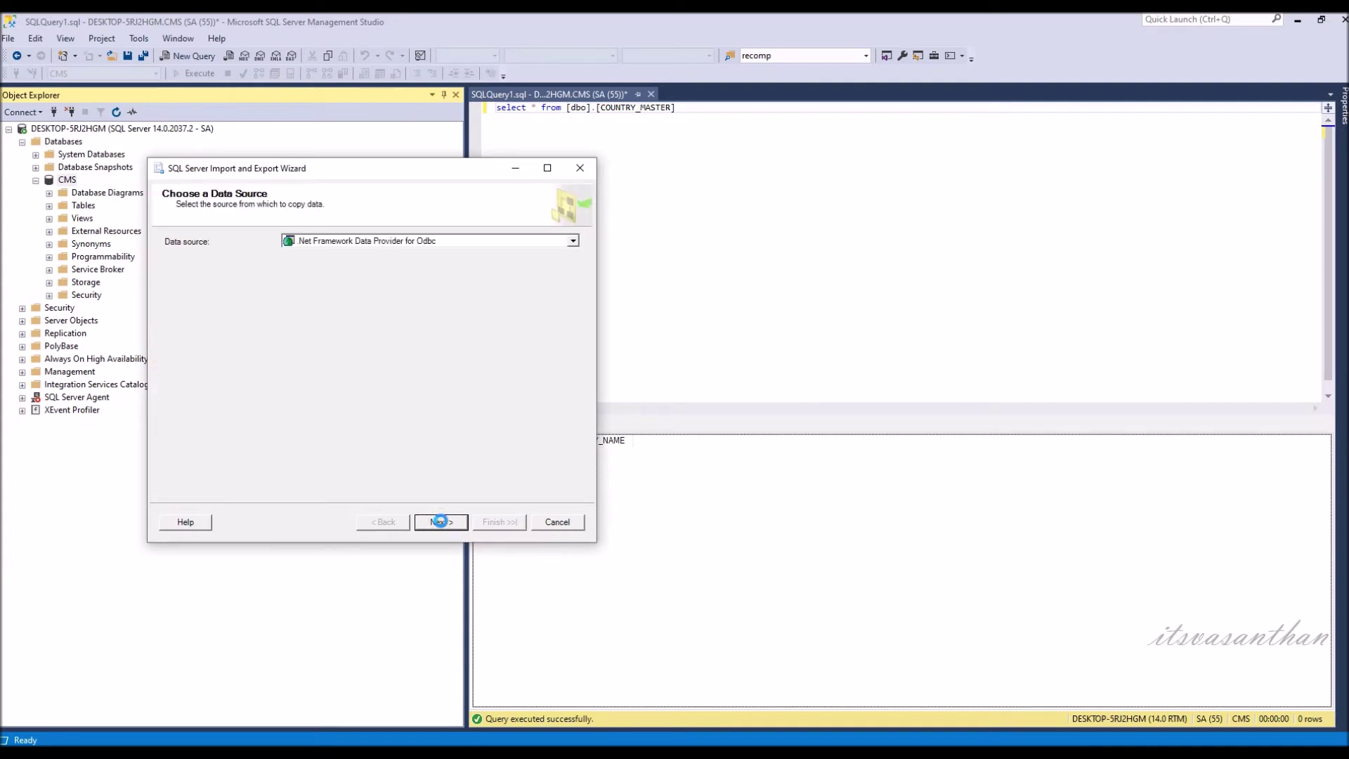
Step: Set Microsoft Excel as the data source with the Country_Master.xlsx workbook
{"action": "left_click", "coordinate": [514, 245]}
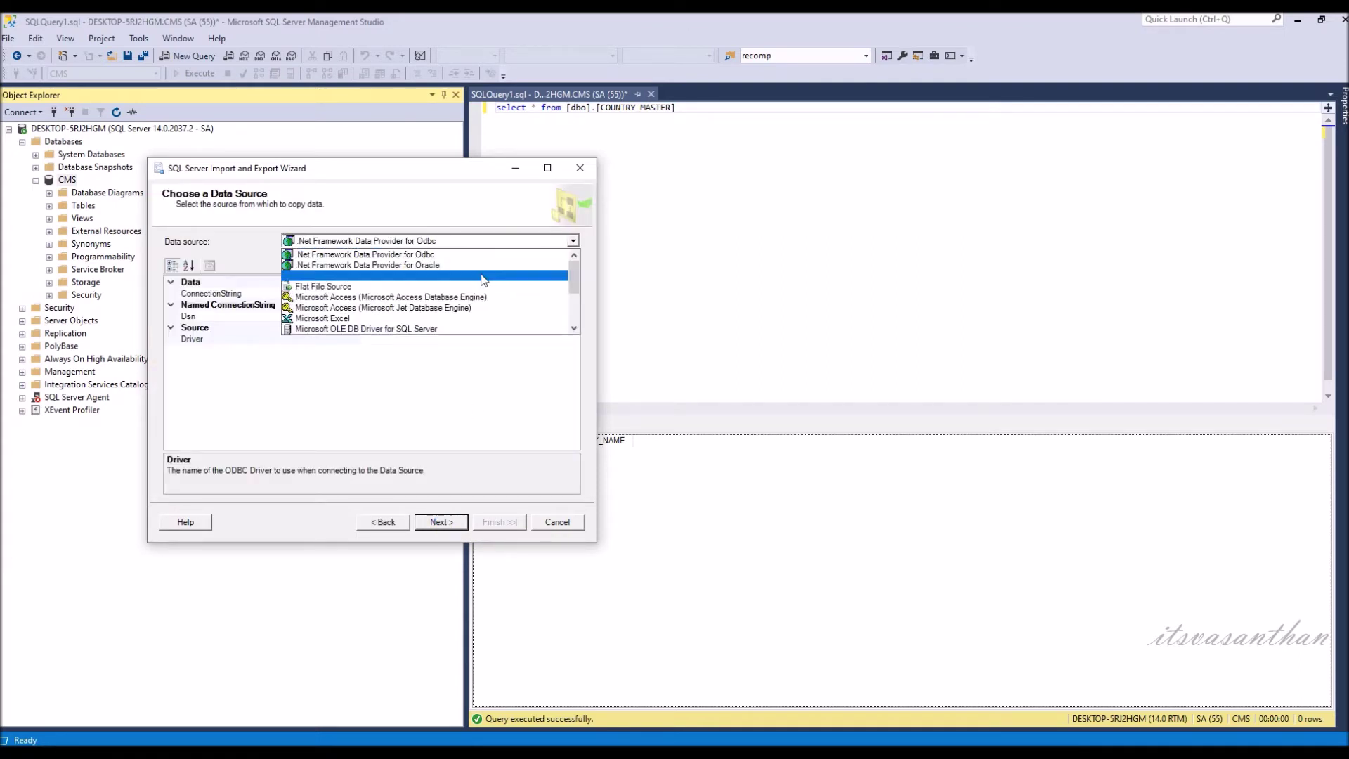
{"action": "left_click", "coordinate": [432, 319]}
{"action": "left_click", "coordinate": [541, 301]}
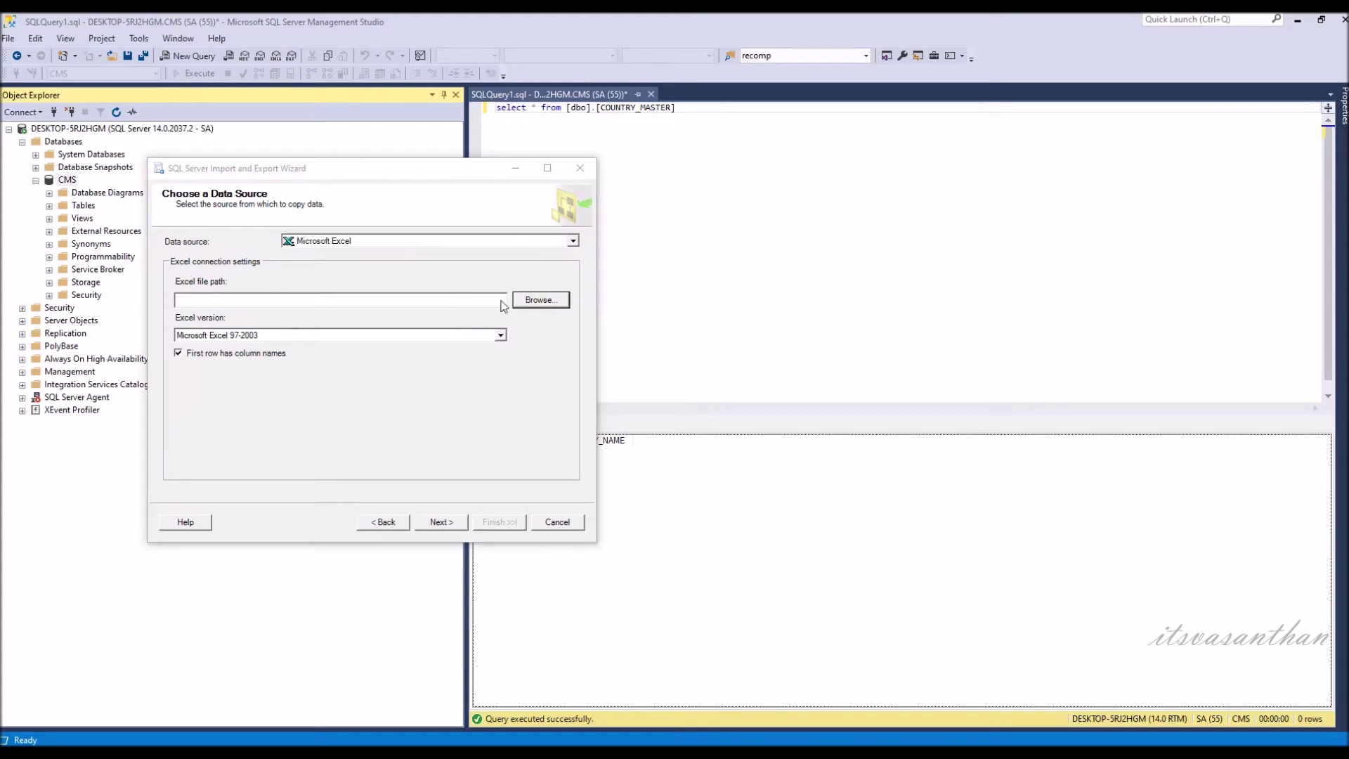
{"action": "double_click", "coordinate": [338, 286]}
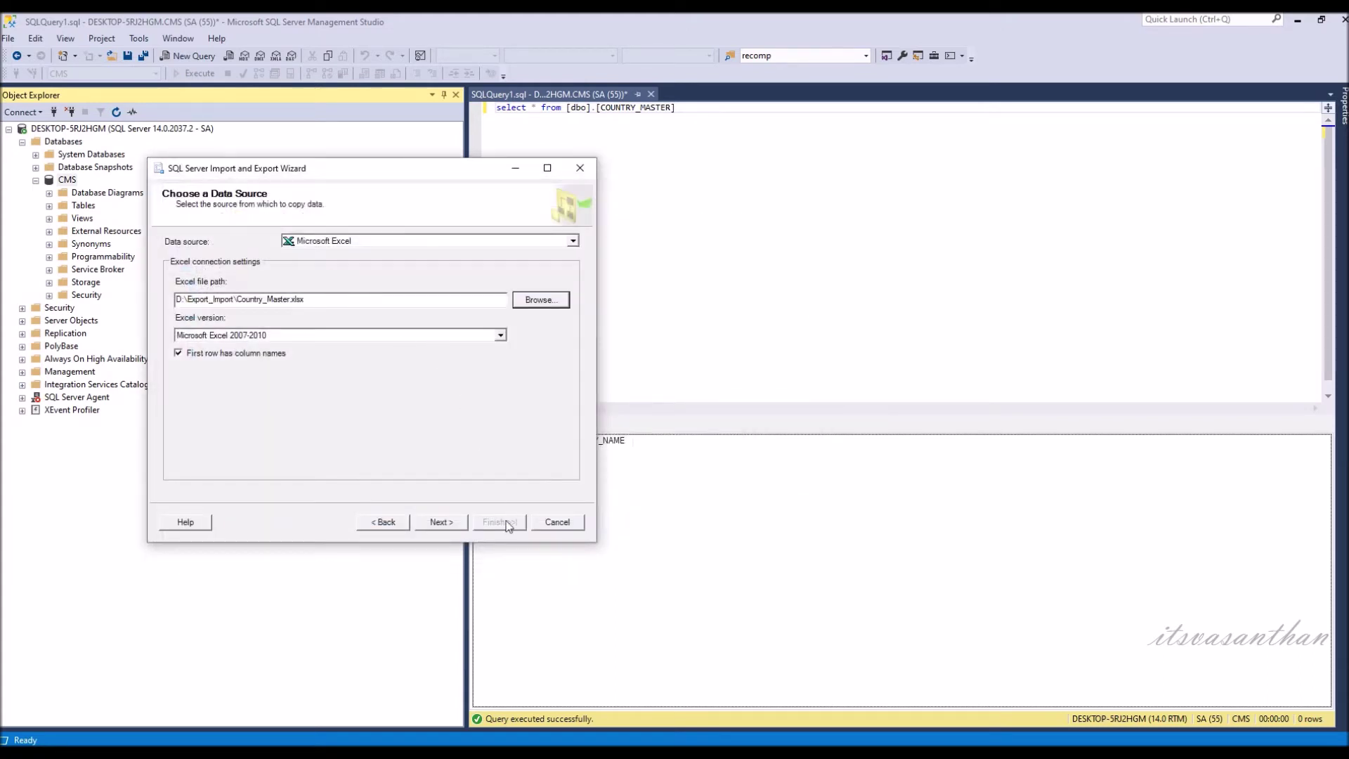
Step: Choose SQL Server Native Client 11.0 as destination using SQL Server authentication
{"action": "left_click", "coordinate": [441, 522]}
{"action": "left_click", "coordinate": [481, 242]}
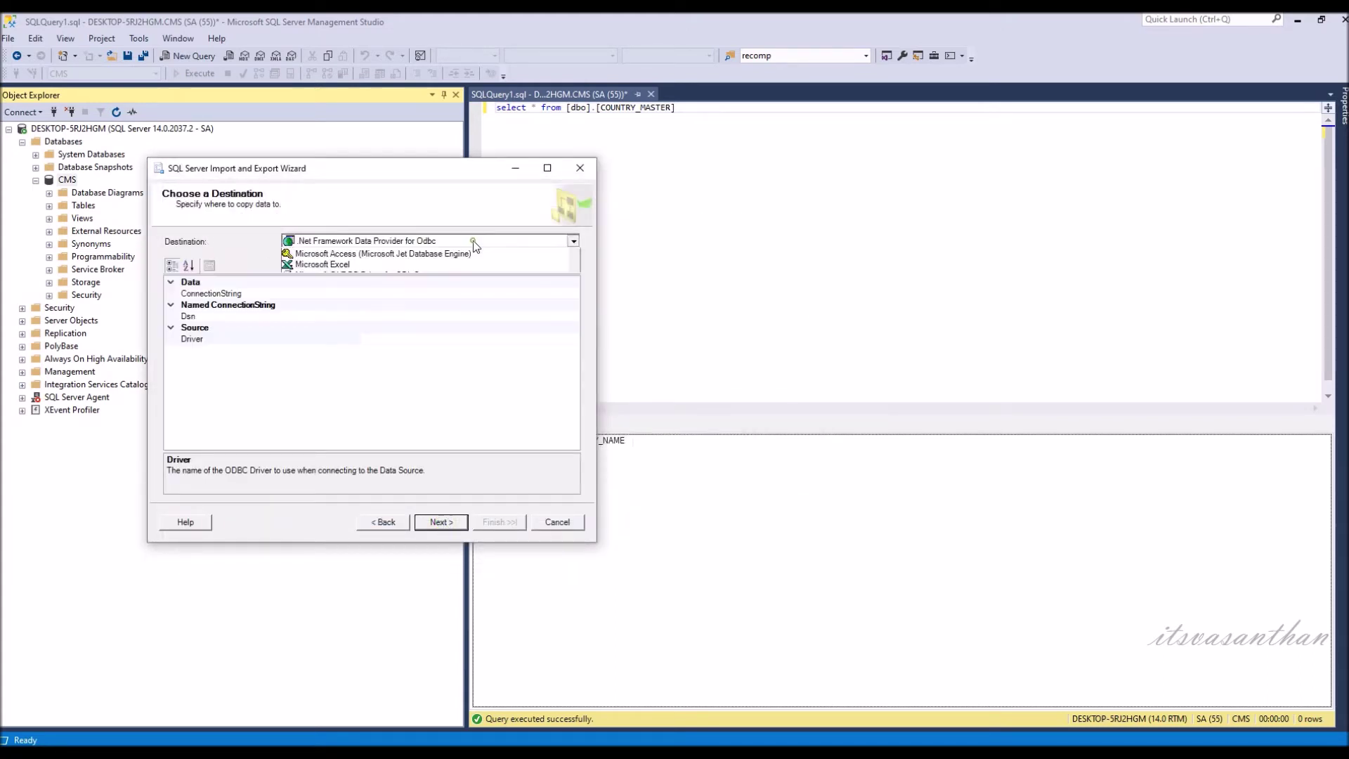
{"action": "scroll", "coordinate": [414, 322], "scroll_direction": "down", "scroll_amount": 2}
{"action": "scroll", "coordinate": [414, 327], "scroll_direction": "down", "scroll_amount": 1}
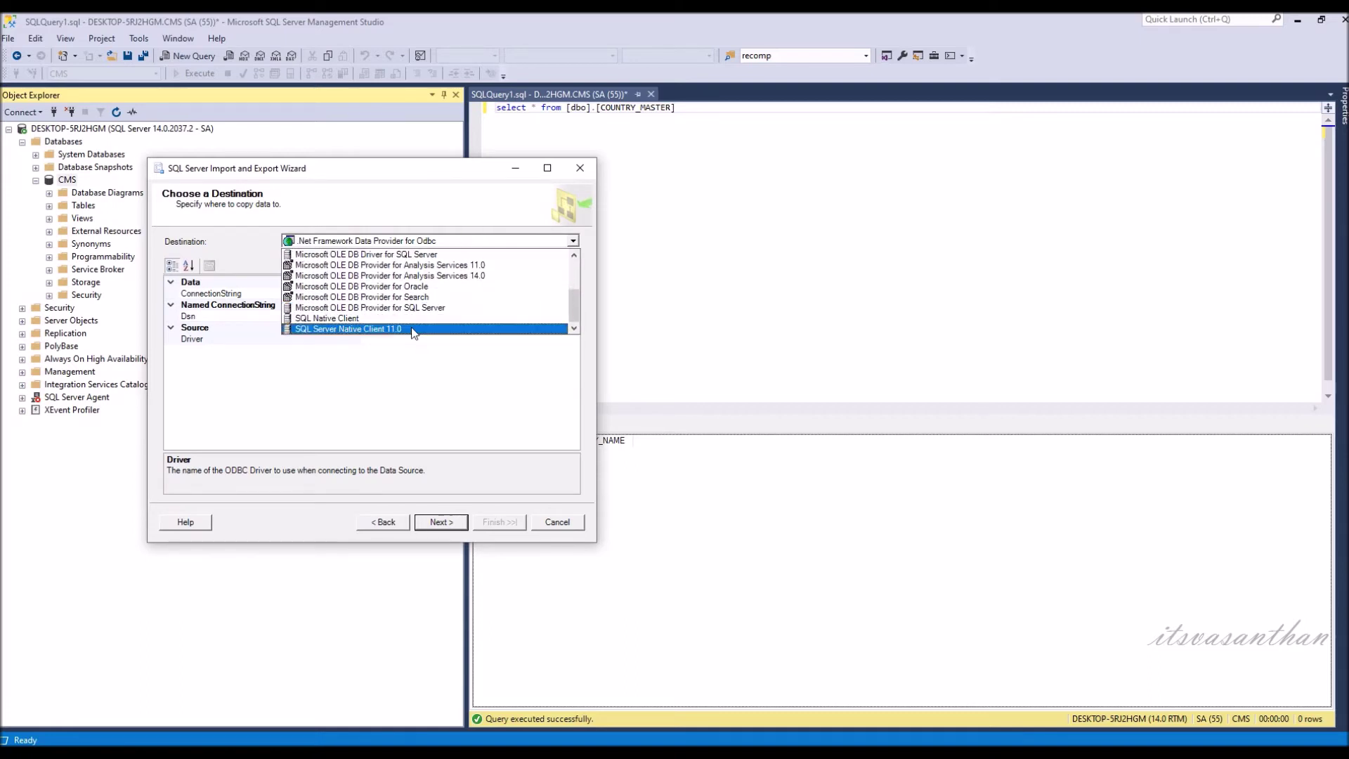
{"action": "left_click", "coordinate": [414, 327]}
{"action": "left_click", "coordinate": [279, 316]}
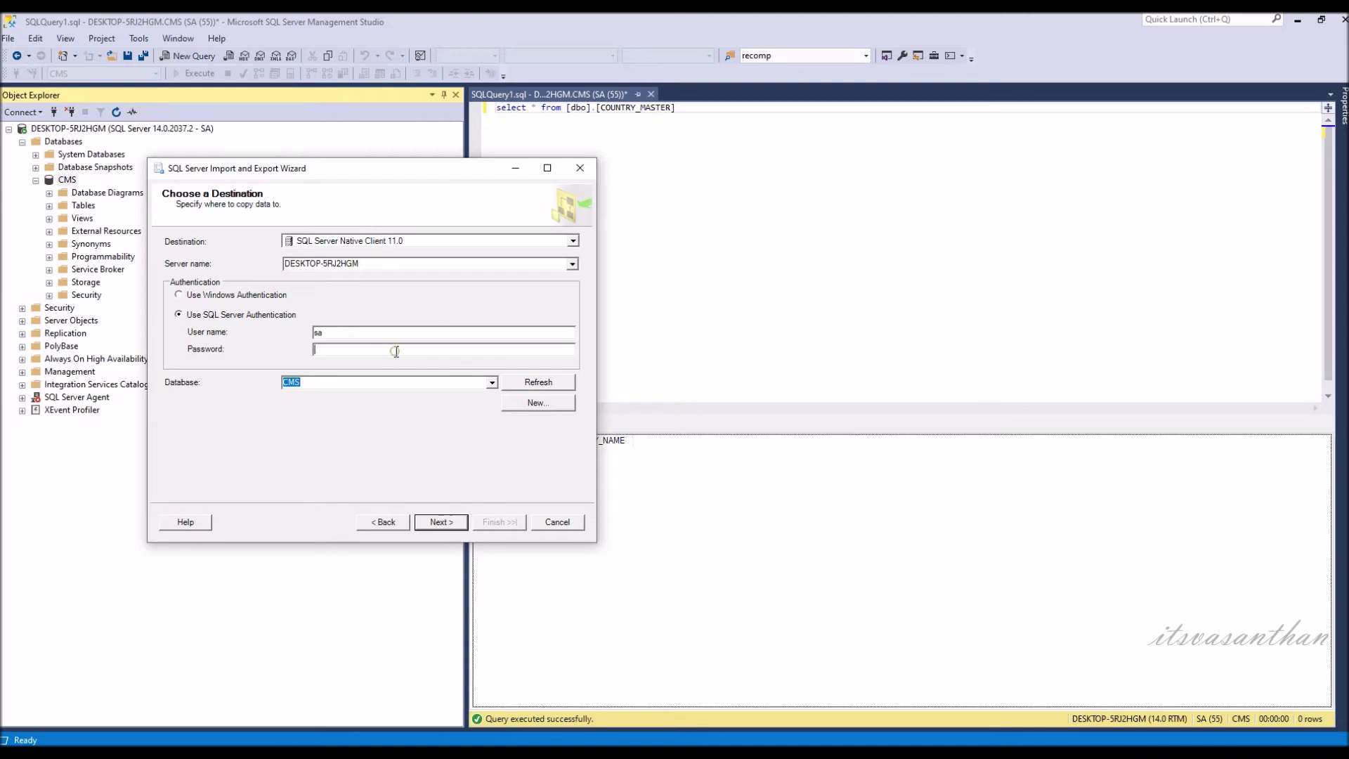
{"action": "type", "text": "*"}
Step: Map Sheet1$ onto [dbo].[COUNTRY_MASTER], run the import, and close the wizard
{"action": "left_click", "coordinate": [438, 522]}
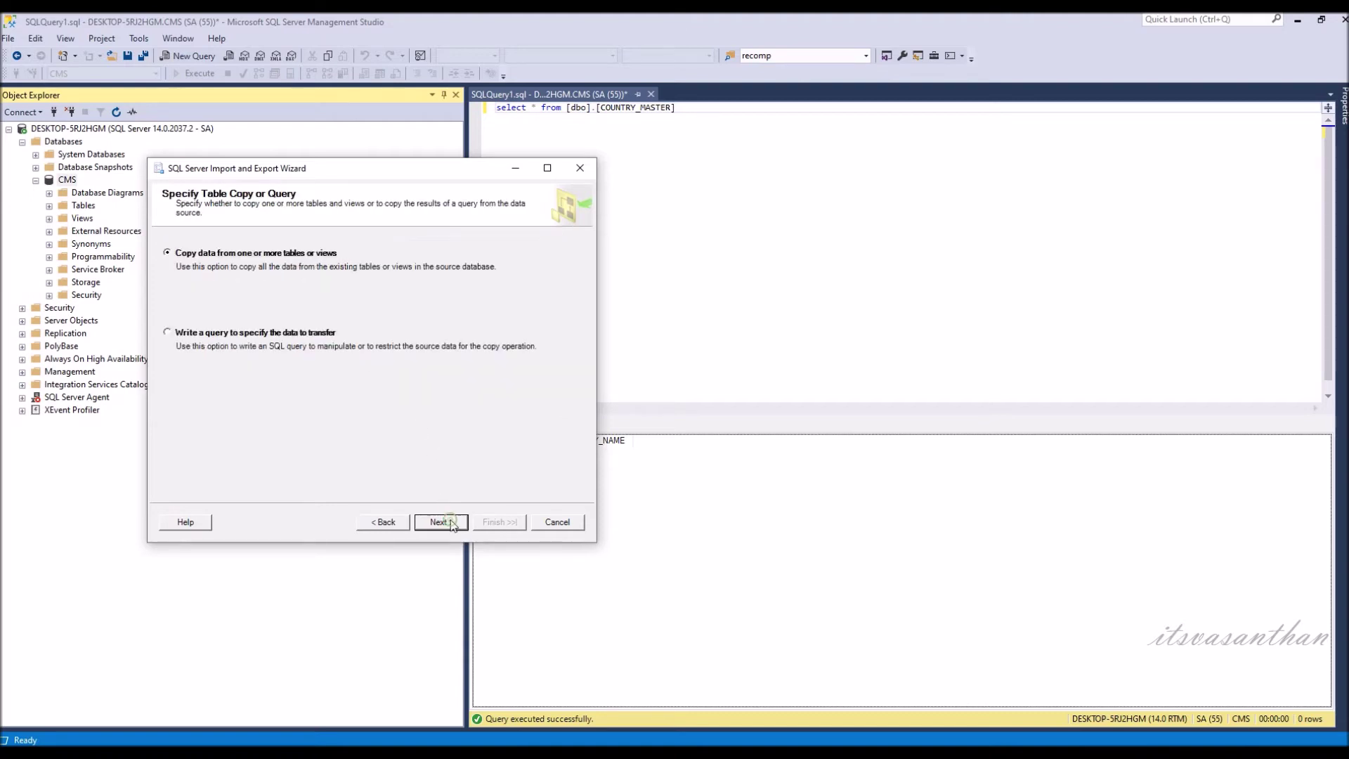
{"action": "left_click", "coordinate": [454, 525]}
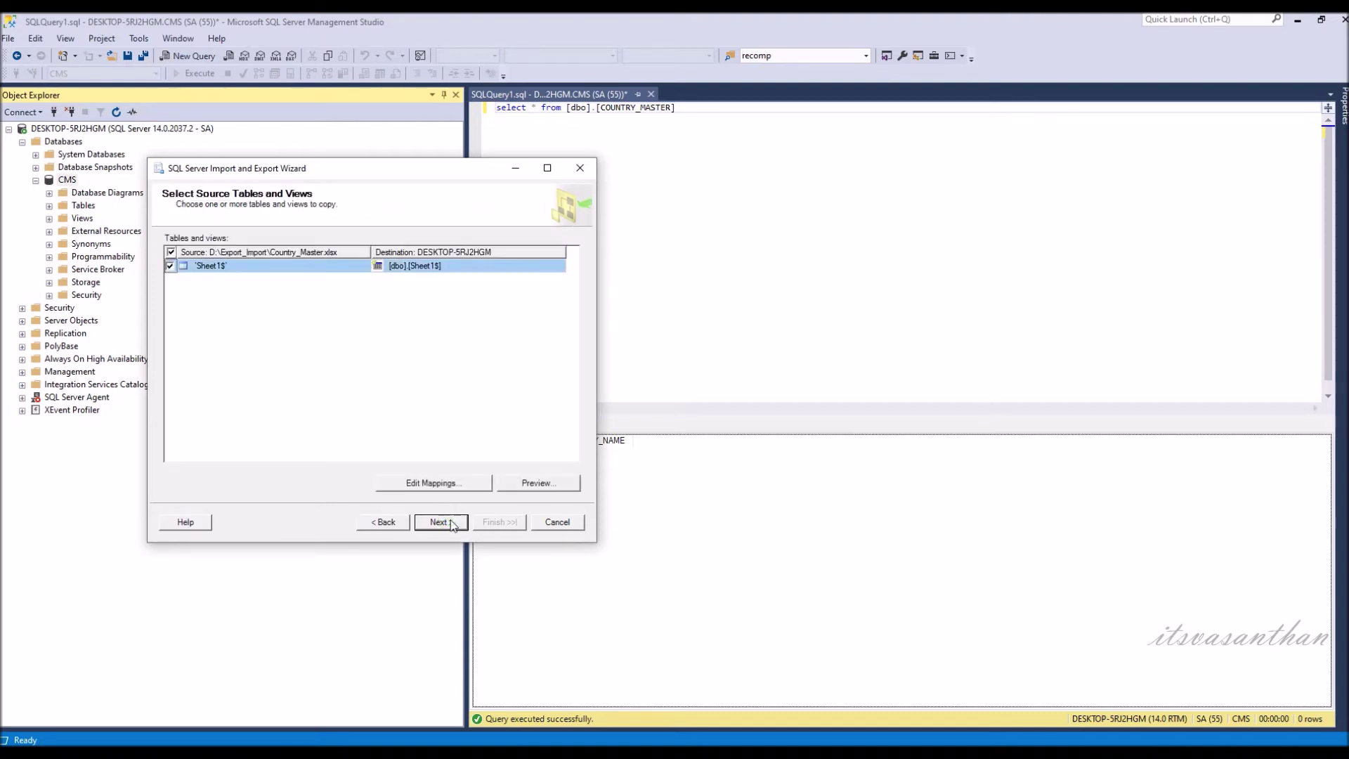
{"action": "left_click", "coordinate": [564, 268]}
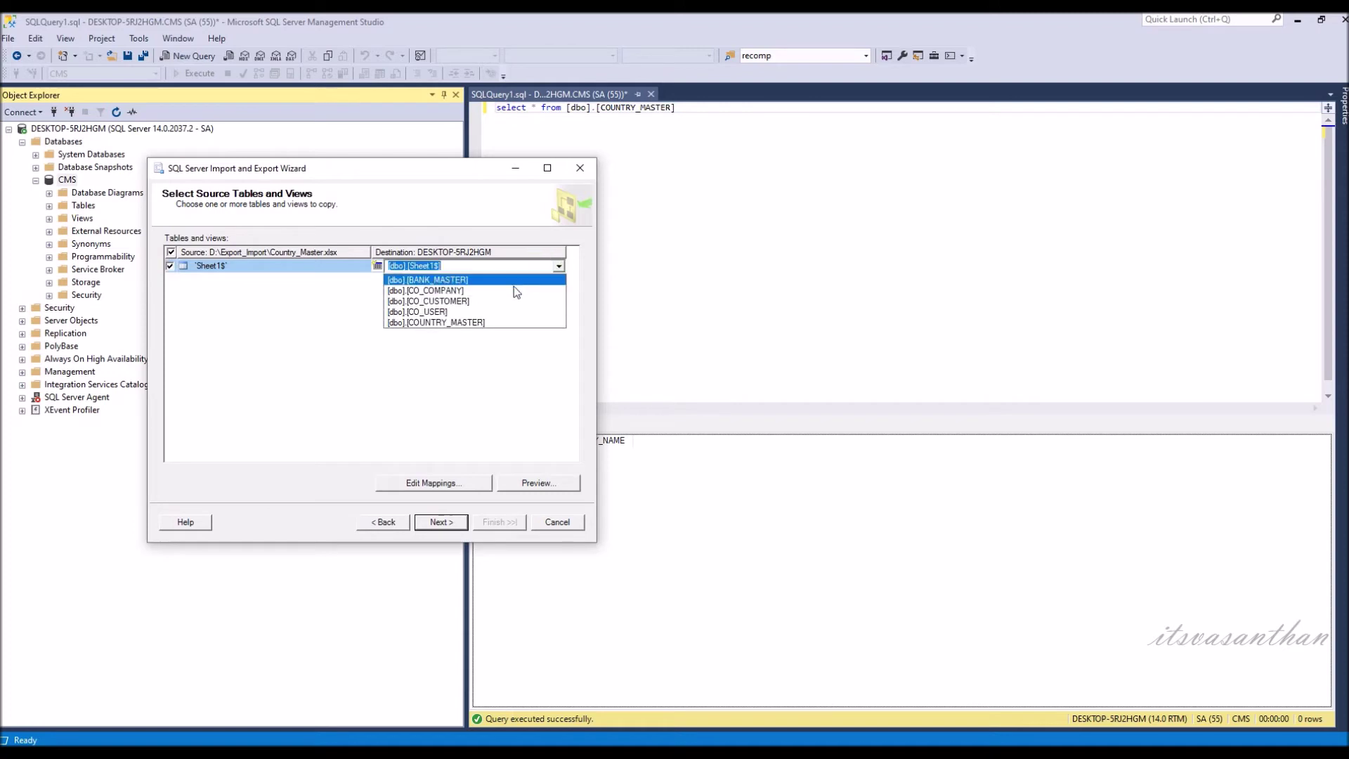
{"action": "left_click", "coordinate": [504, 322]}
{"action": "left_click", "coordinate": [441, 522]}
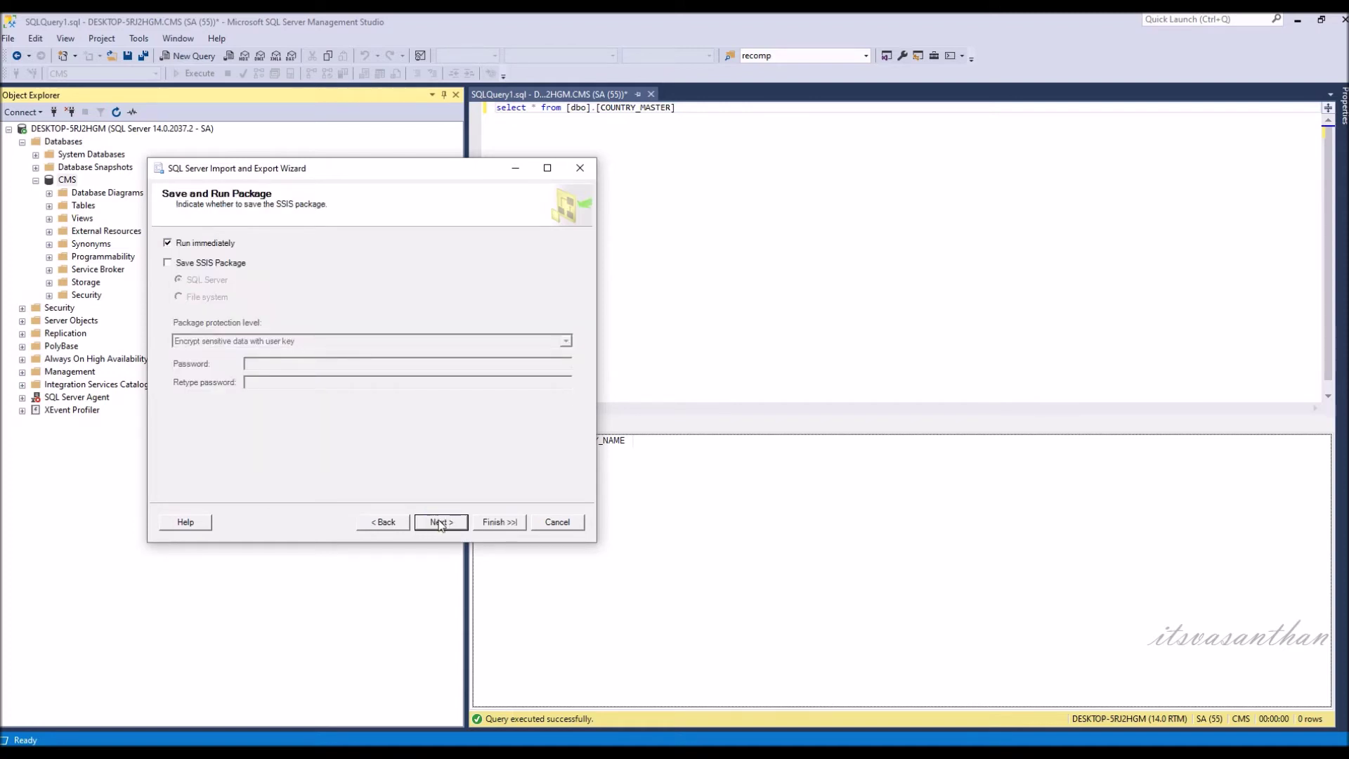
{"action": "left_click", "coordinate": [441, 522]}
{"action": "left_click", "coordinate": [498, 521]}
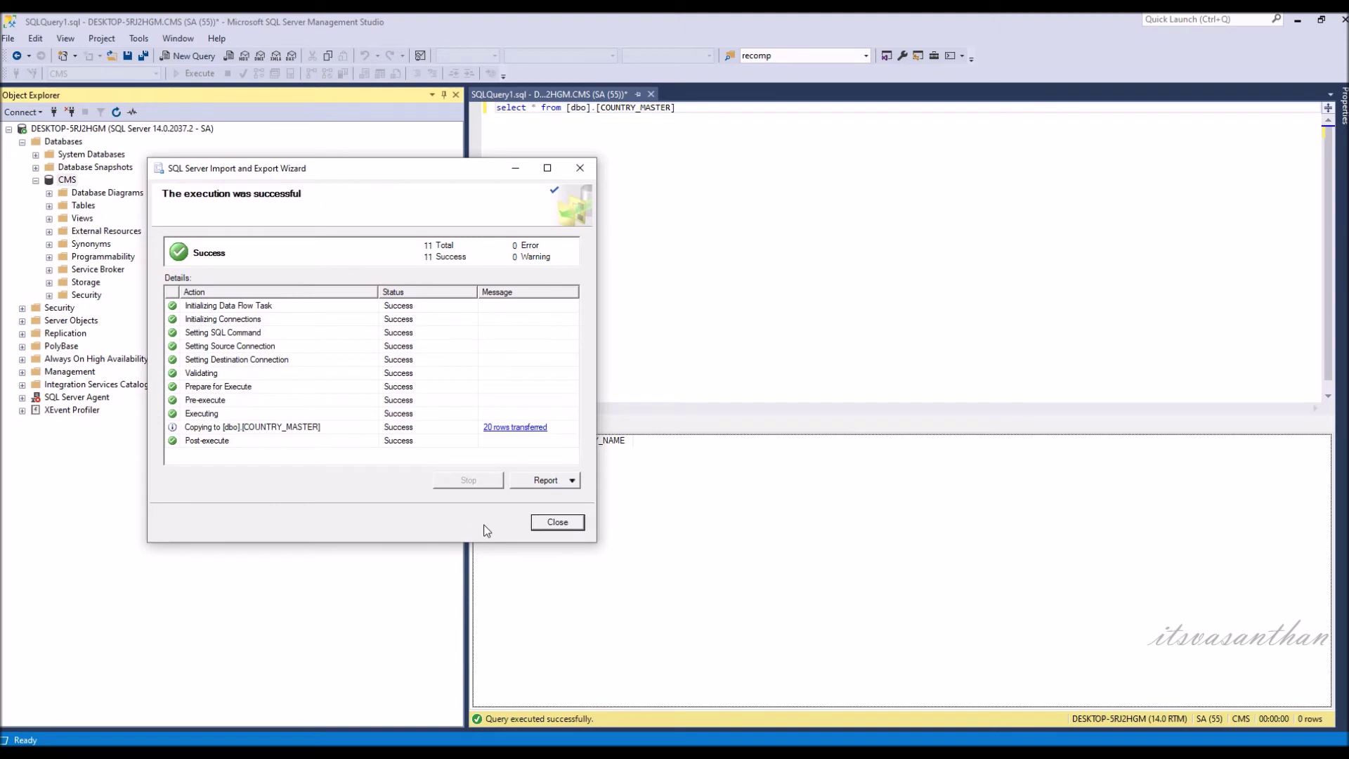
{"action": "left_click", "coordinate": [557, 523]}
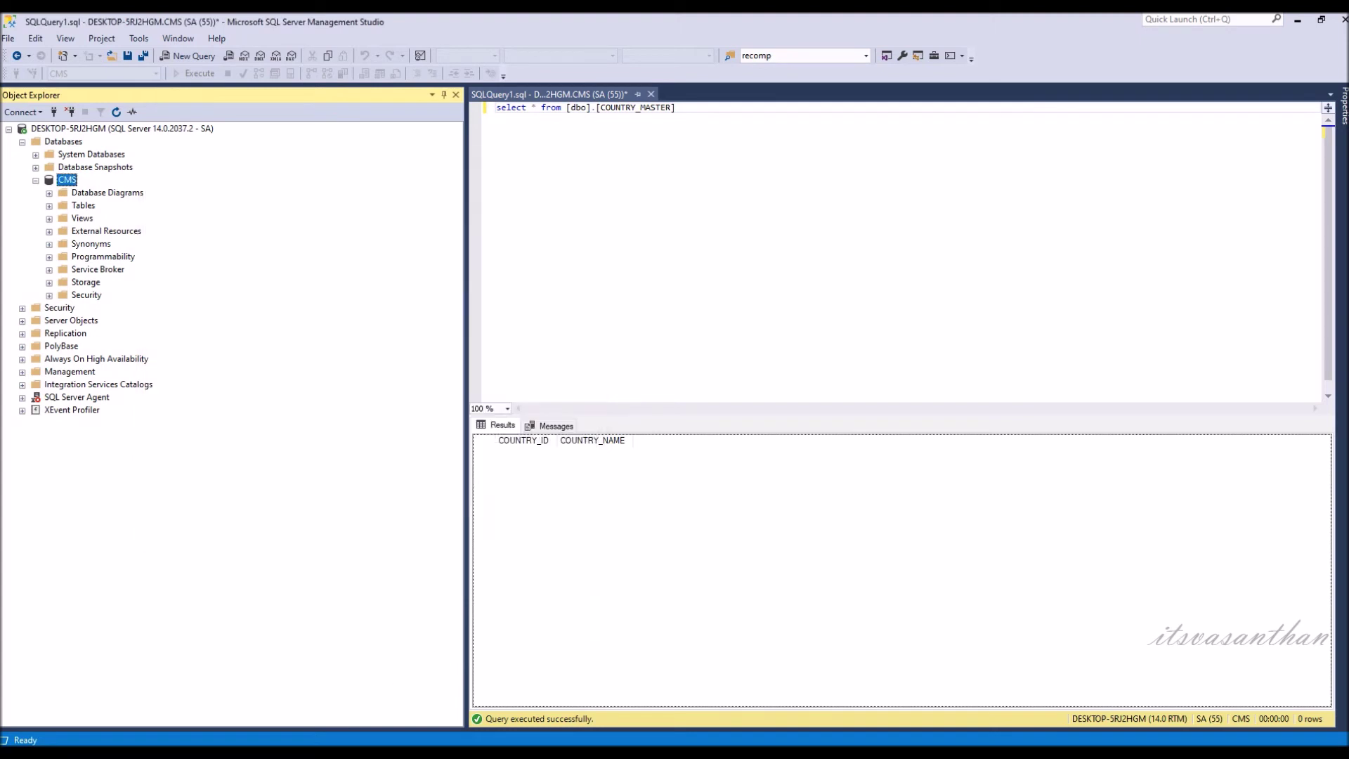
Step: Rerun the COUNTRY_MASTER select and enlarge the results pane to show all 20 rows
{"action": "left_click", "coordinate": [592, 239]}
{"action": "left_click", "coordinate": [205, 74]}
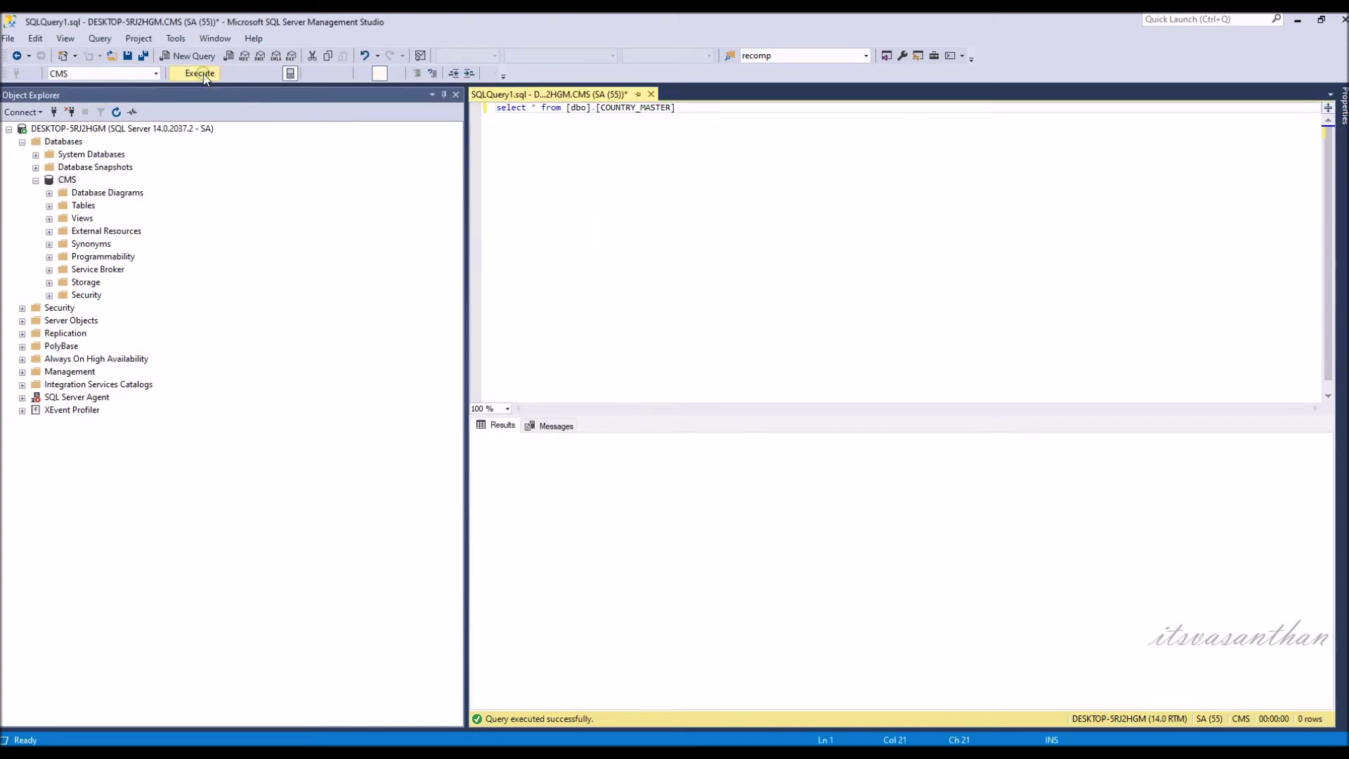
{"action": "left_click_drag", "start_coordinate": [595, 414], "coordinate": [632, 277]}
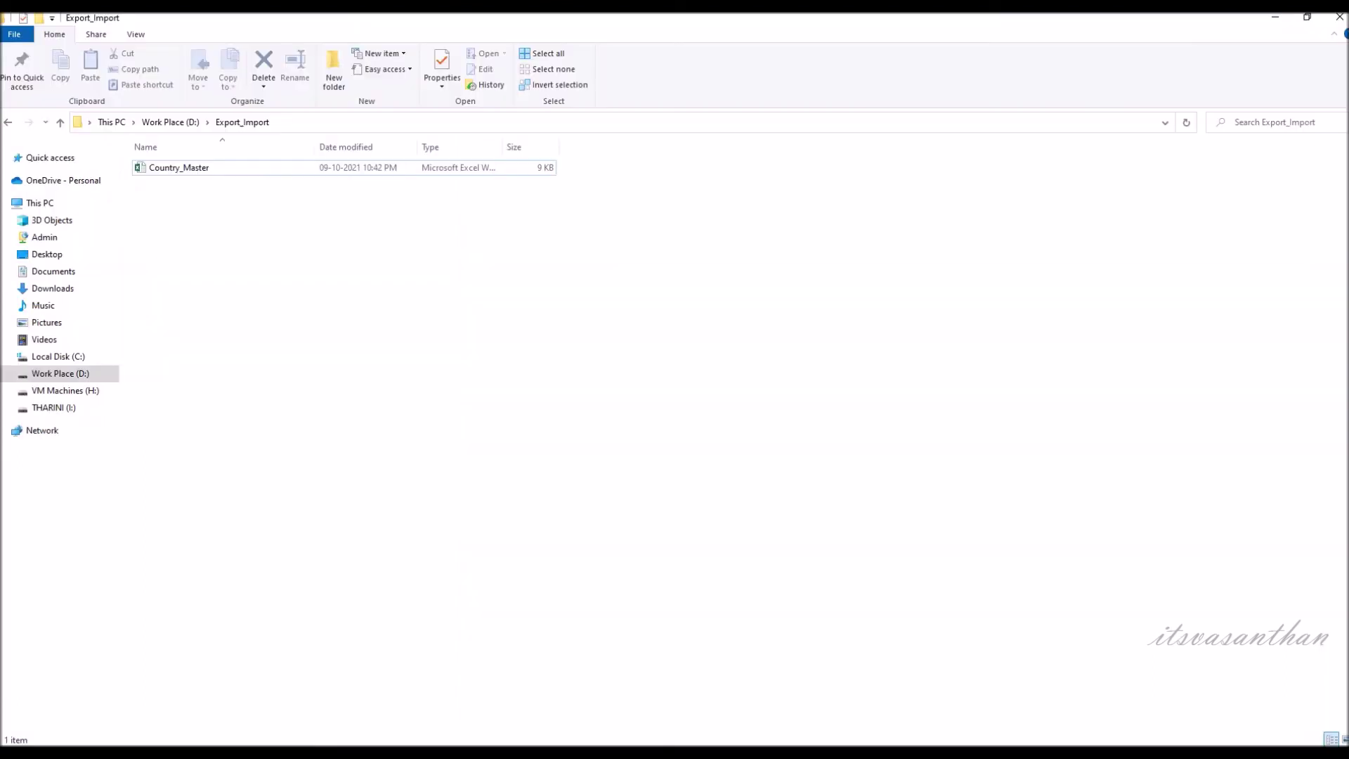
Step: Open Country_Master from the Export_Import folder as Read Only
{"action": "double_click", "coordinate": [295, 168]}
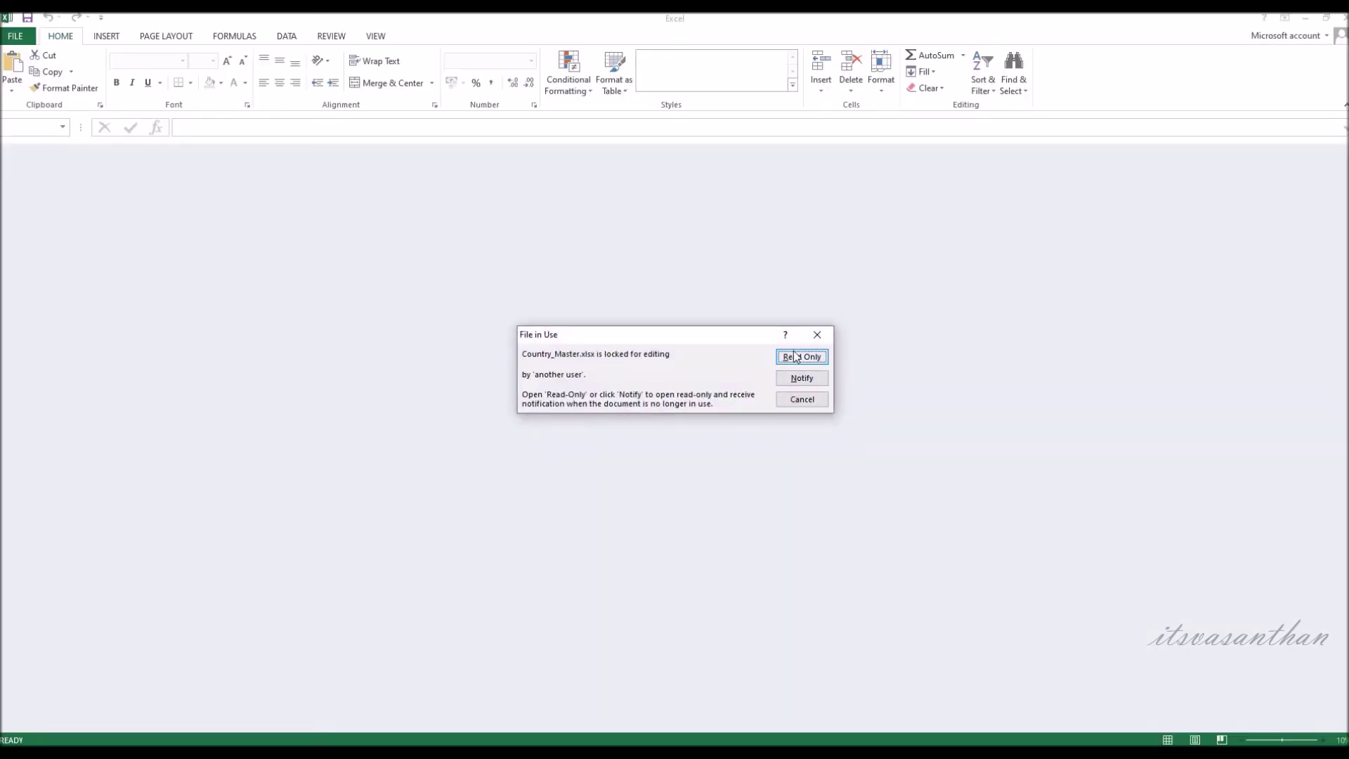
{"action": "left_click", "coordinate": [802, 357]}
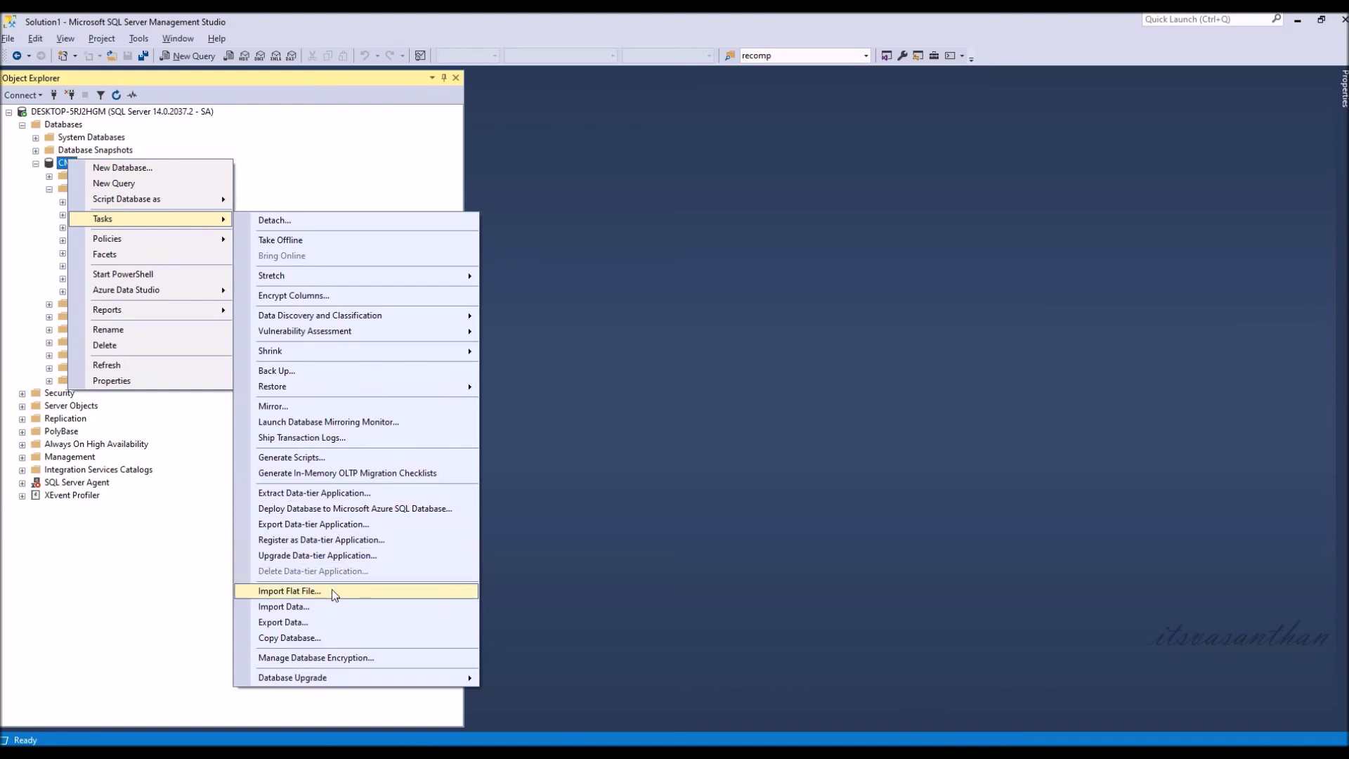
Step: Import Country_Master.txt as a flat file into CMS, keeping COUNTRY_ID's data type unchanged
{"action": "left_click", "coordinate": [332, 589]}
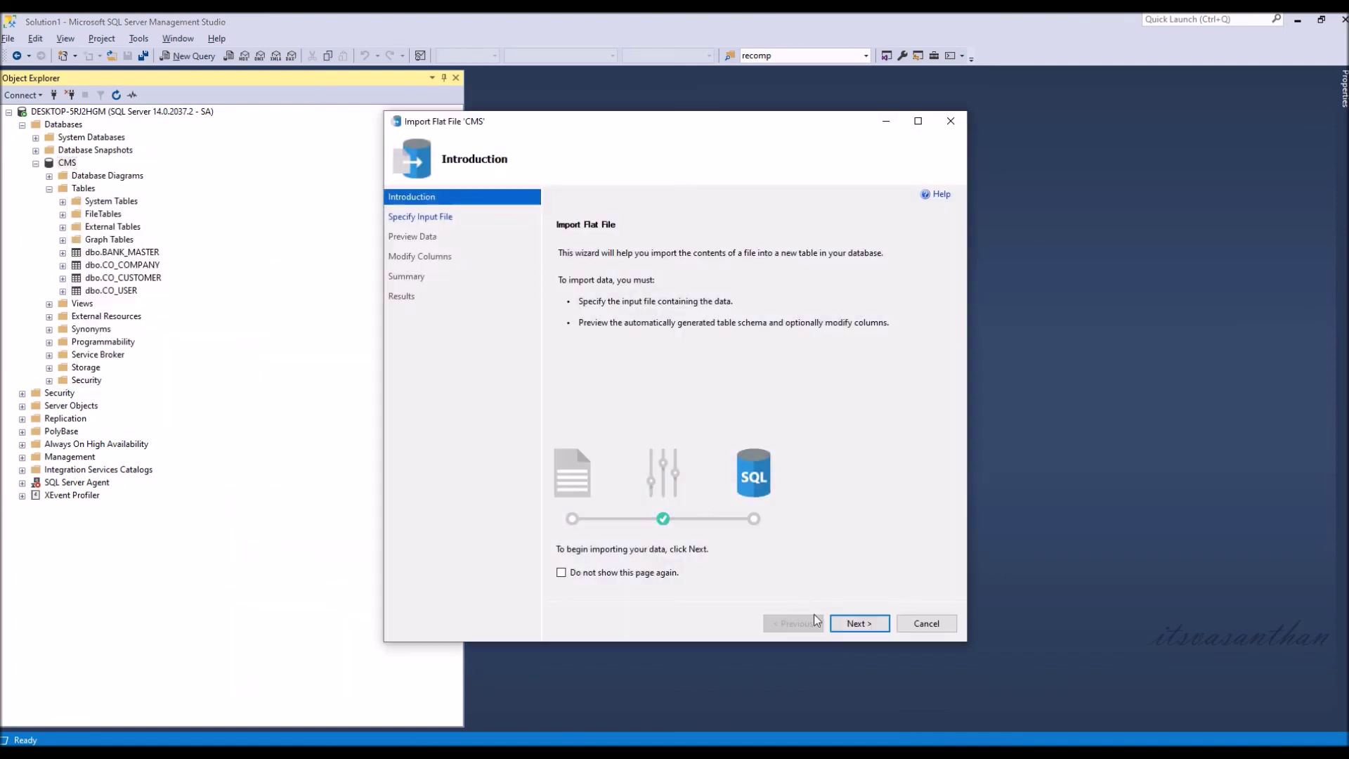
{"action": "left_click", "coordinate": [858, 623]}
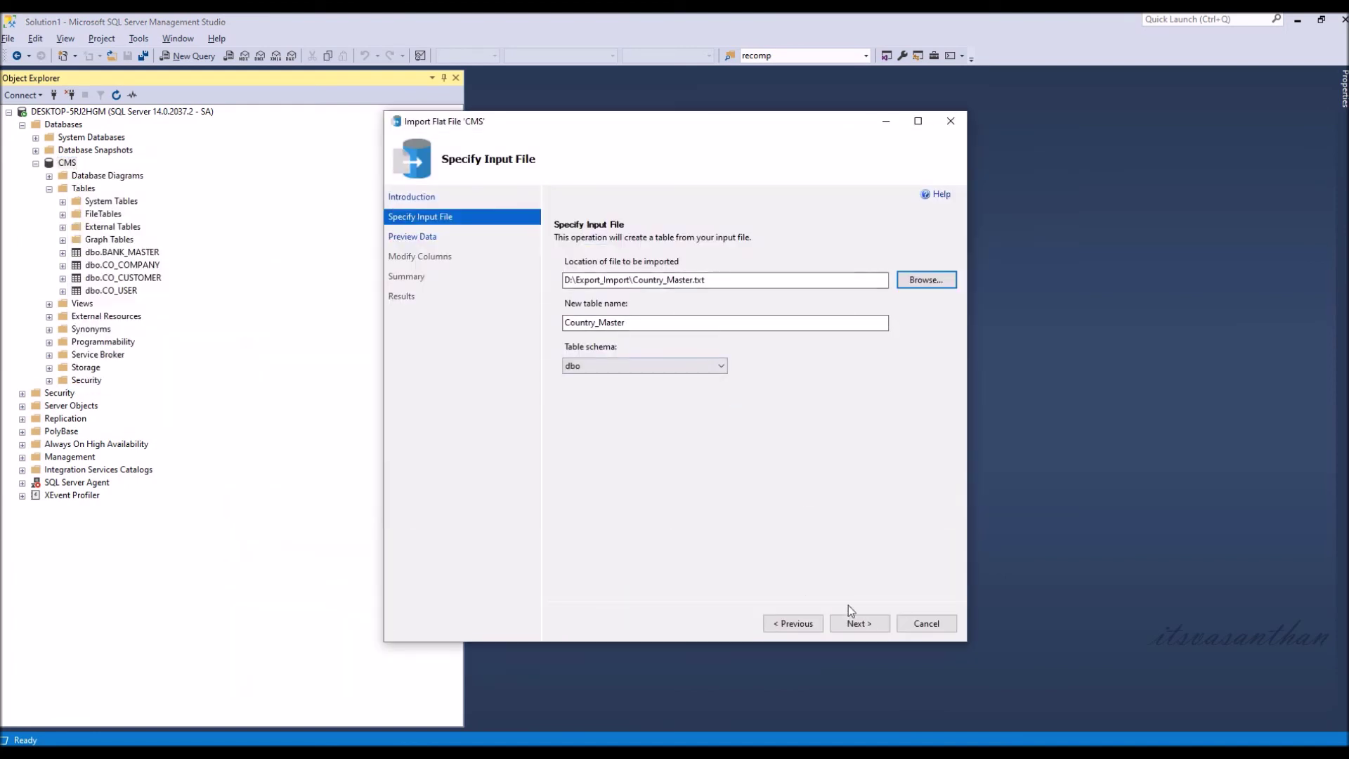
{"action": "left_click", "coordinate": [857, 622]}
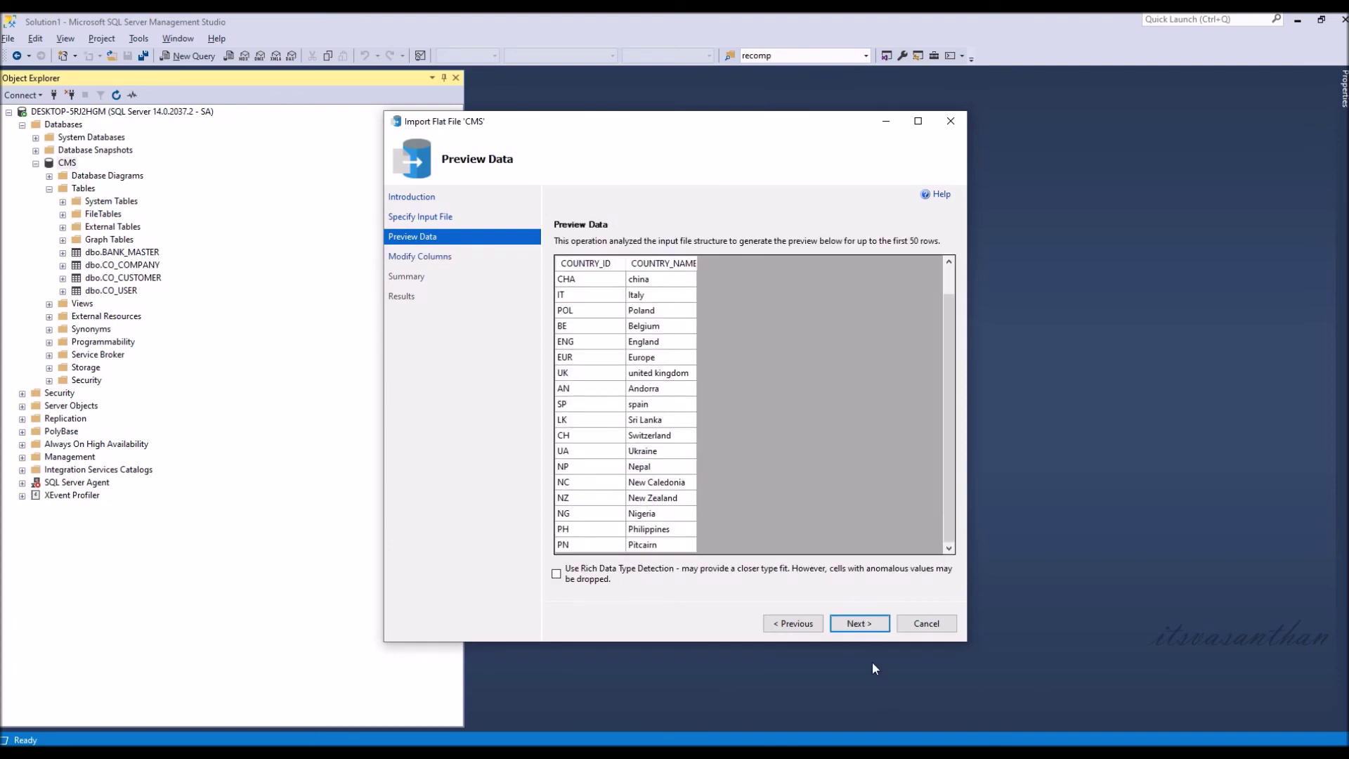
{"action": "left_click", "coordinate": [859, 623]}
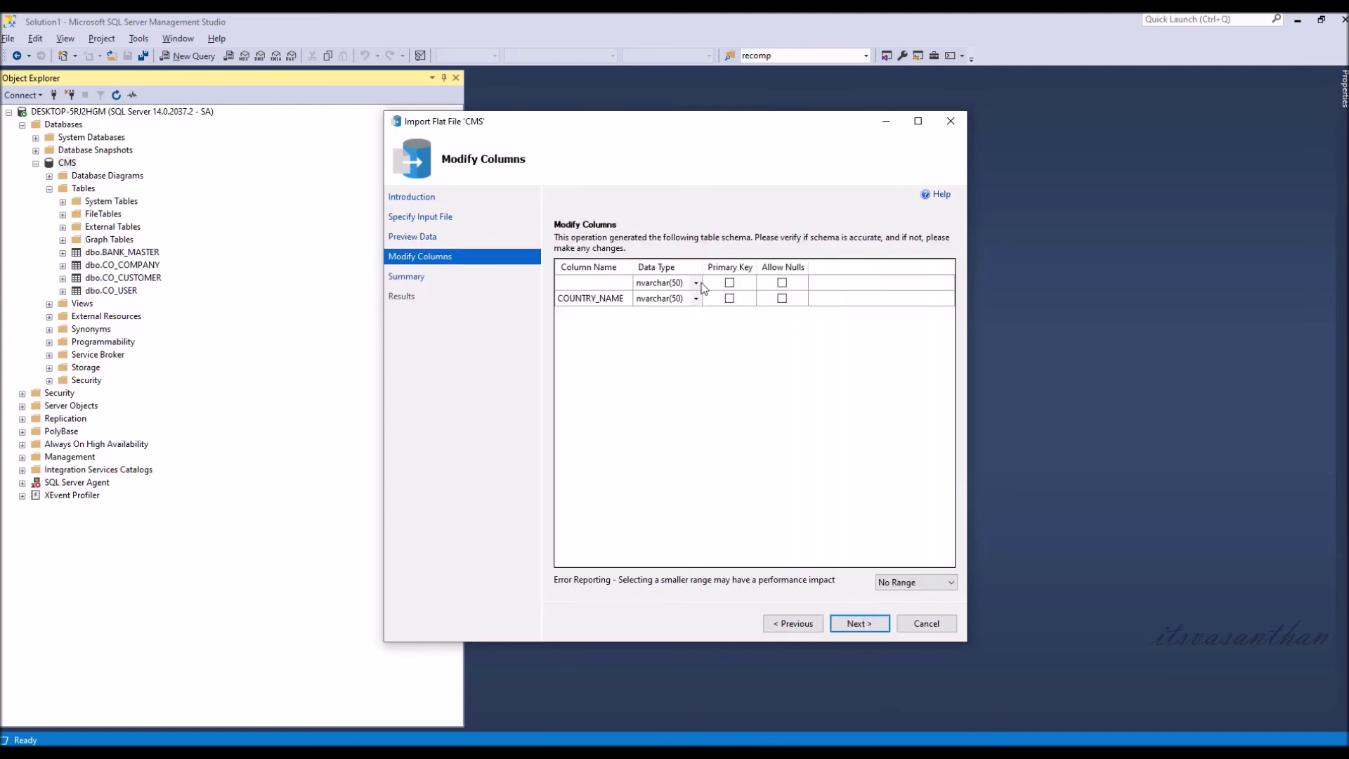
{"action": "left_click", "coordinate": [696, 283]}
{"action": "left_click", "coordinate": [696, 285]}
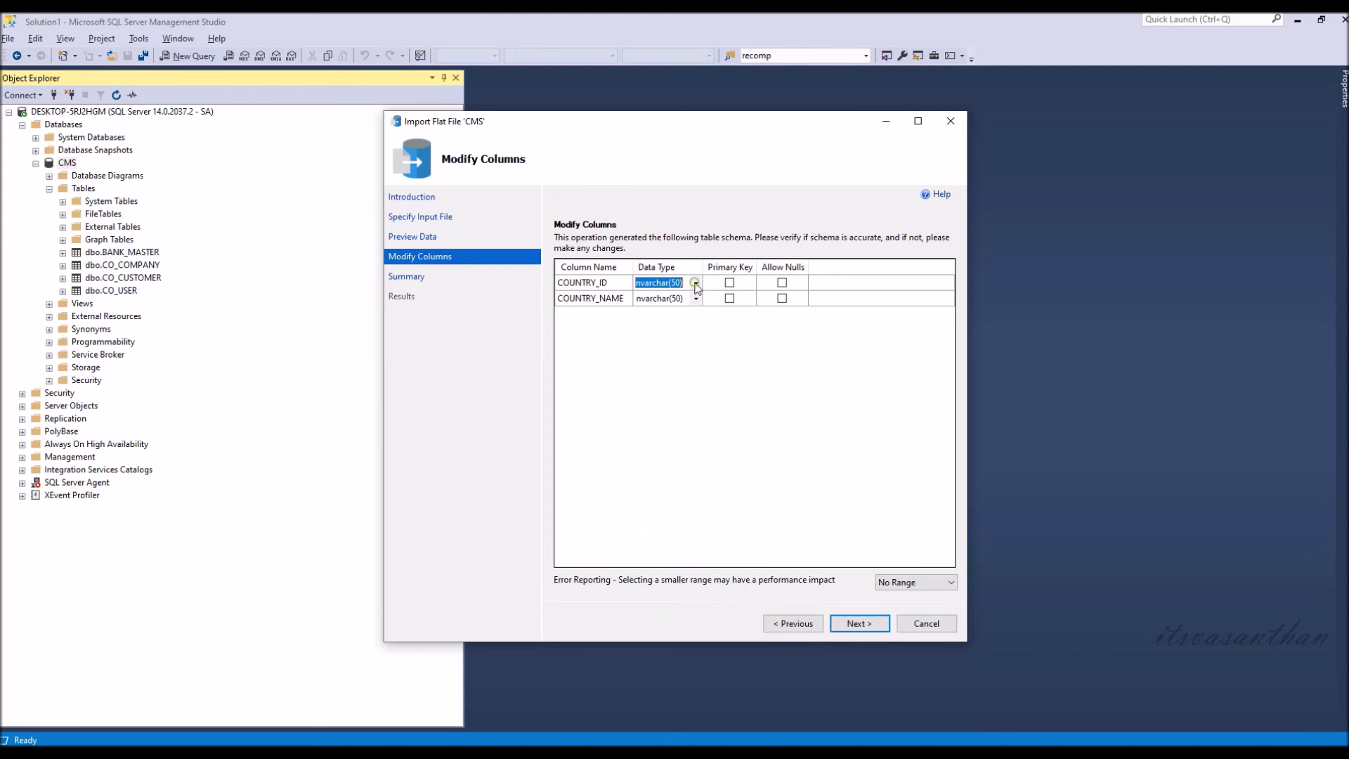
{"action": "left_click", "coordinate": [858, 625]}
{"action": "left_click", "coordinate": [861, 622]}
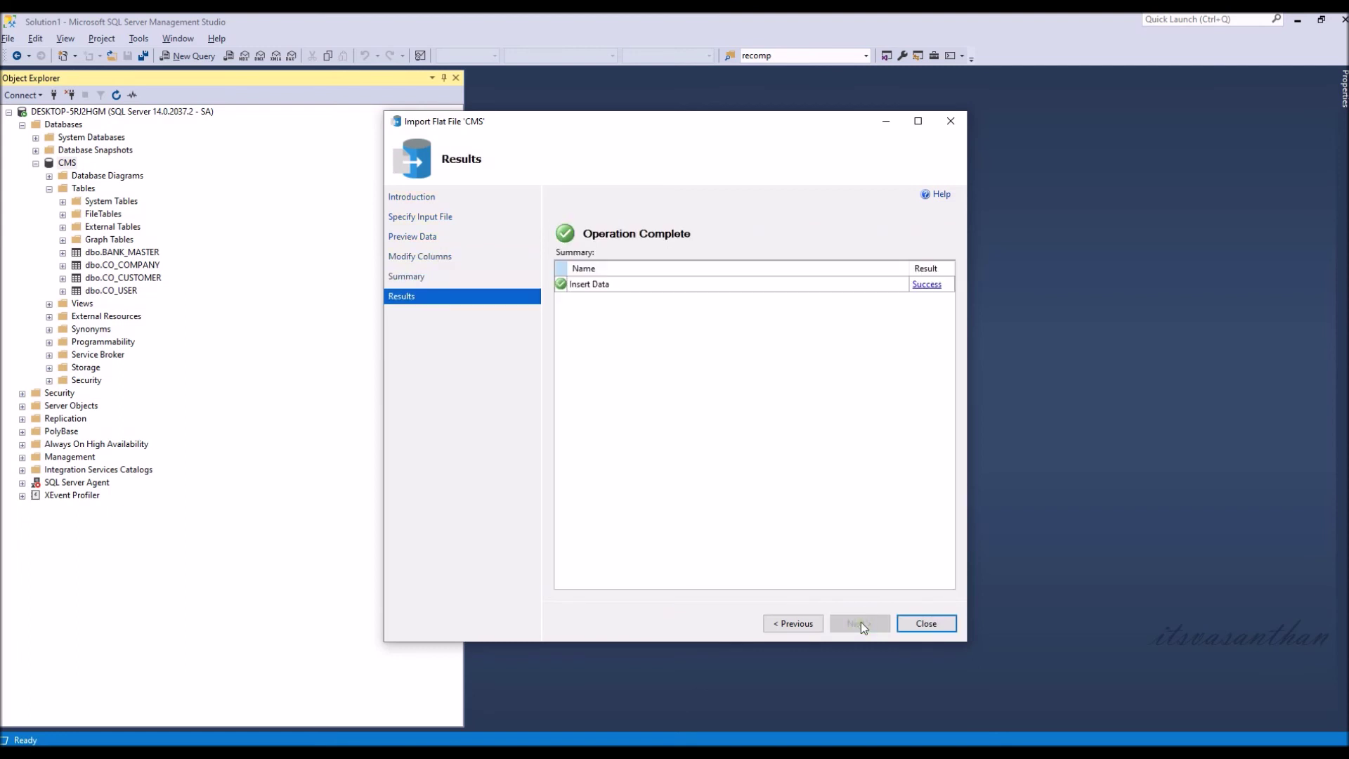
{"action": "left_click", "coordinate": [927, 622]}
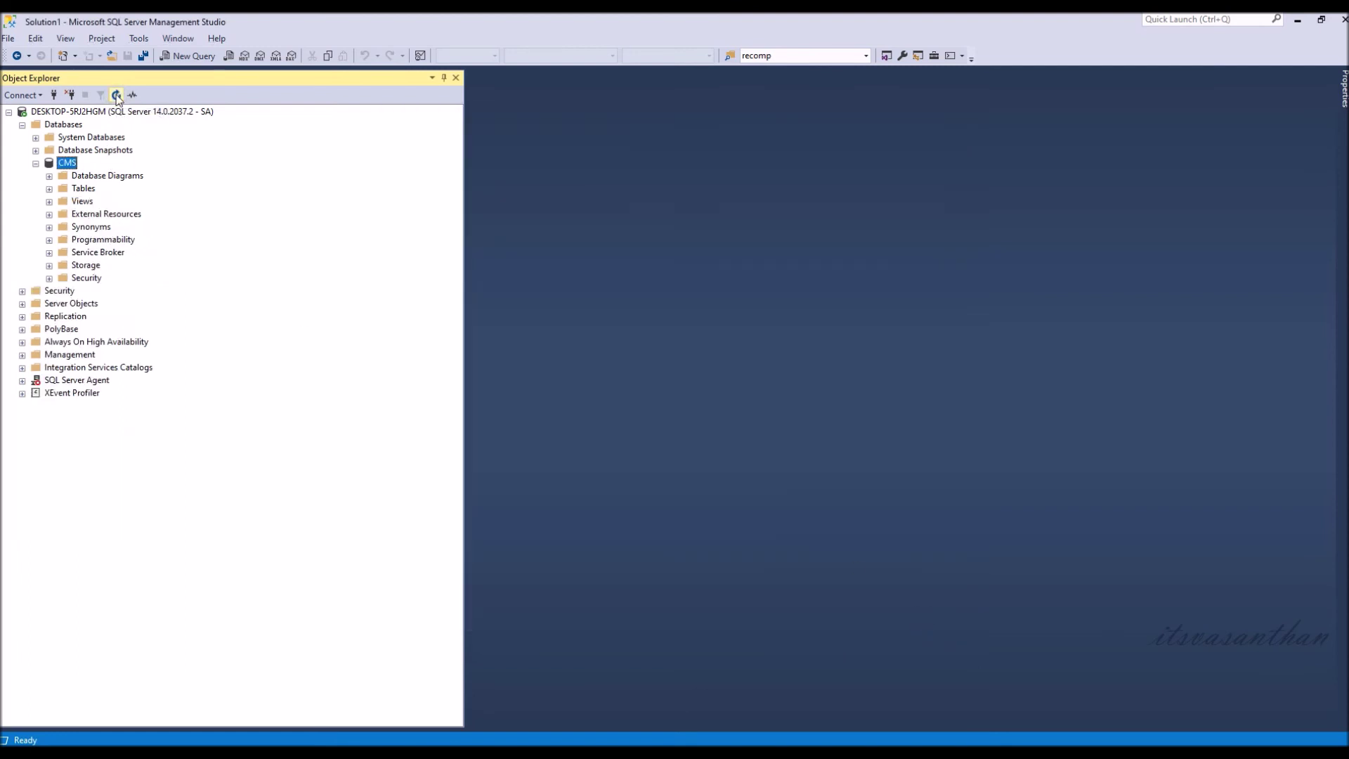
Step: In a new query window, drop in dbo.Country_Master and start the select before it
{"action": "left_click", "coordinate": [189, 55]}
{"action": "left_click_drag", "start_coordinate": [123, 319], "coordinate": [668, 310]}
{"action": "key", "text": "Home"}
{"action": "type", "text": "select"}
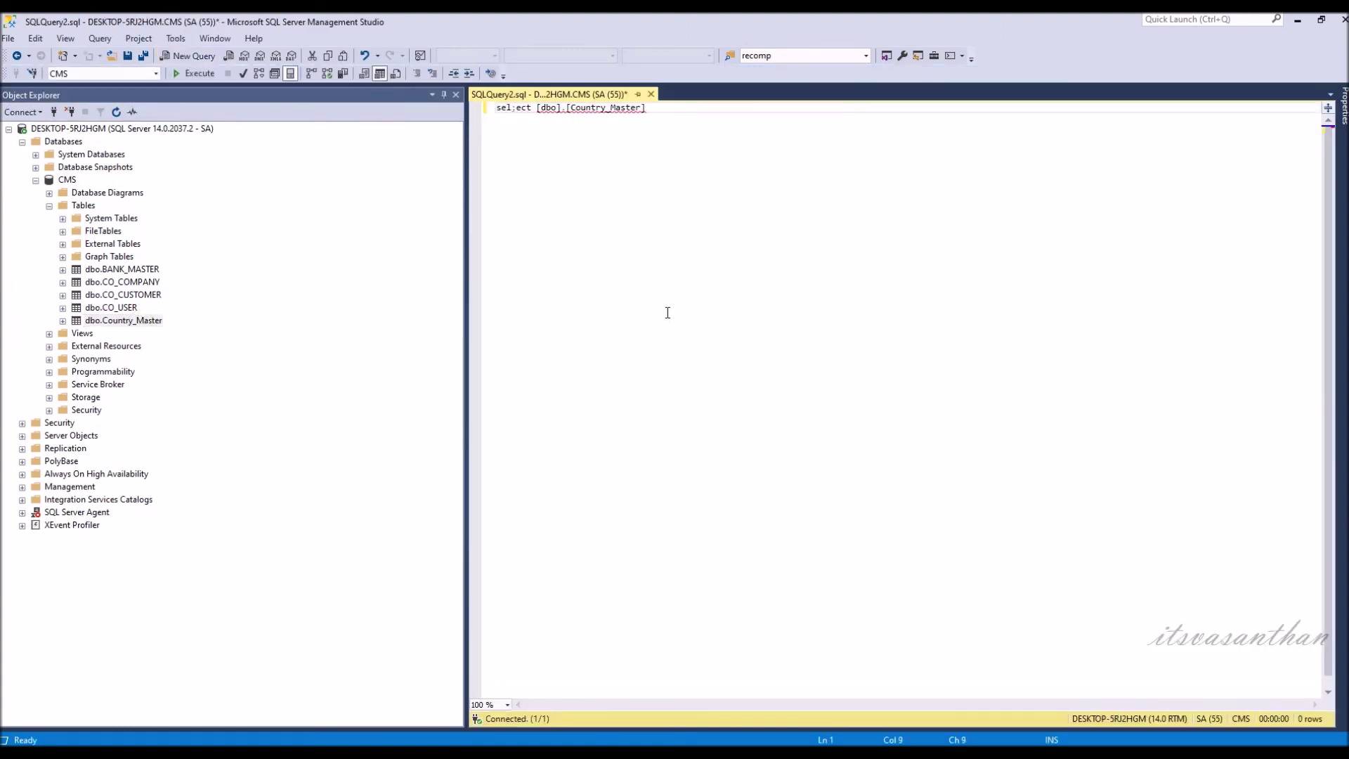